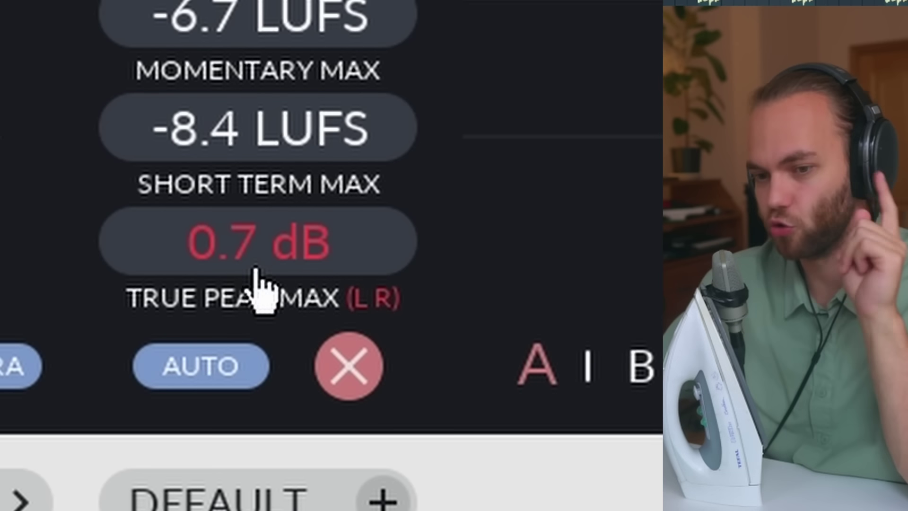
Play the track and reset the true peak maximum in the Youlean Loudness Meter to measure it again.
click(274, 376)
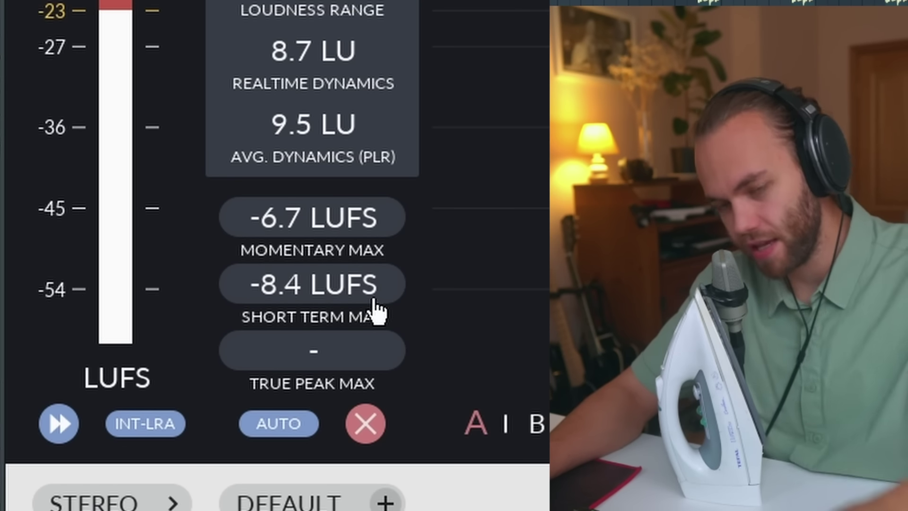
key(space)
click(378, 352)
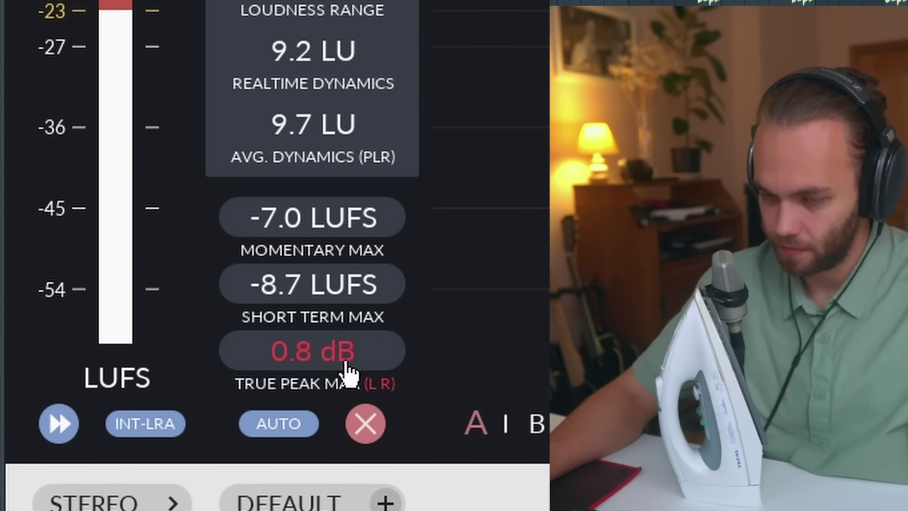
click(318, 369)
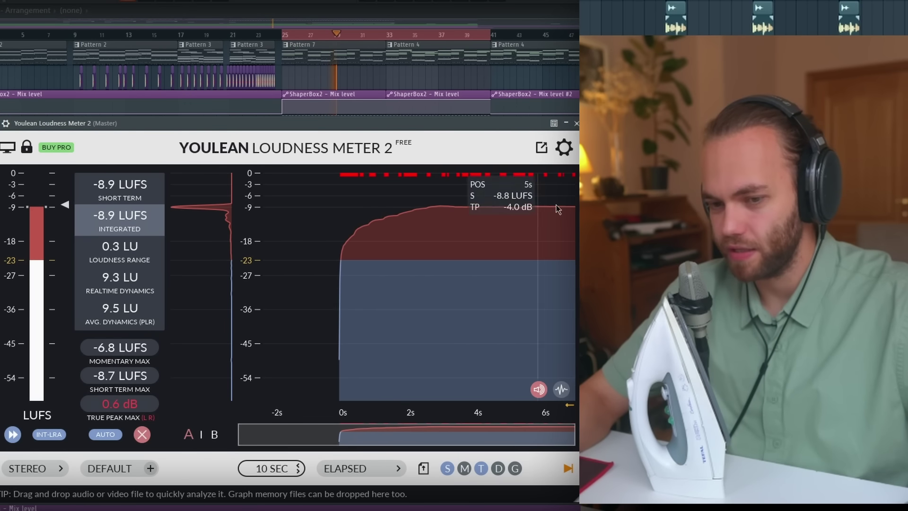
Close the loudness meter, stop playback and select the Master channel in the mixer.
click(577, 123)
key(space)
click(84, 206)
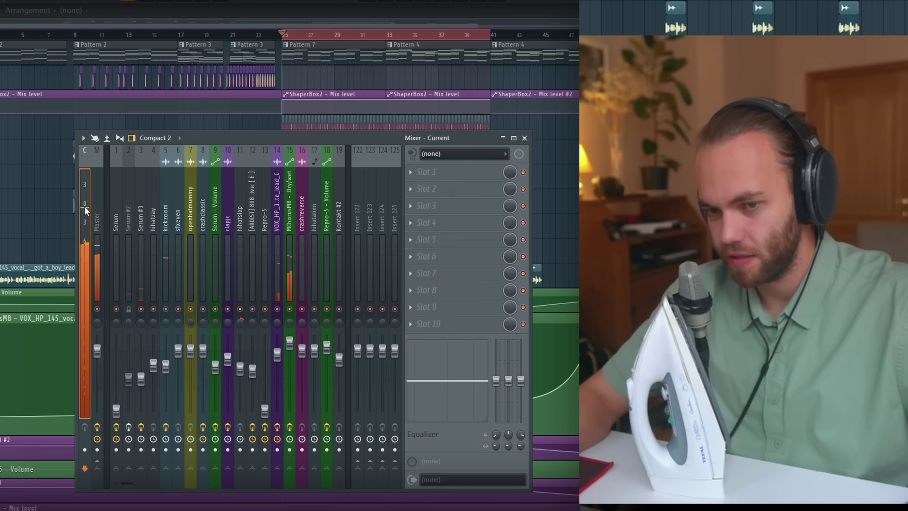
click(100, 223)
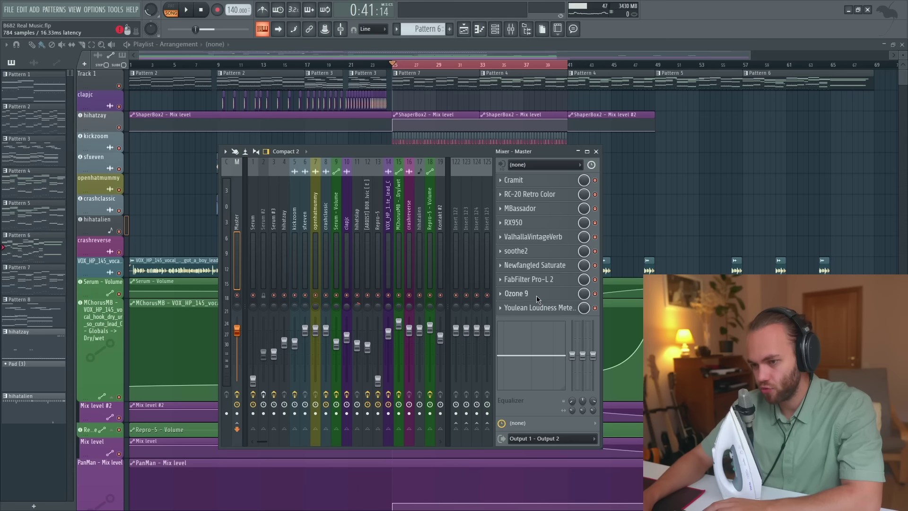
Open Ozone 9 on the Master and enable True Peak limiting, with the threshold at 0.0 dB and the ceiling at -1.1 dB.
click(454, 308)
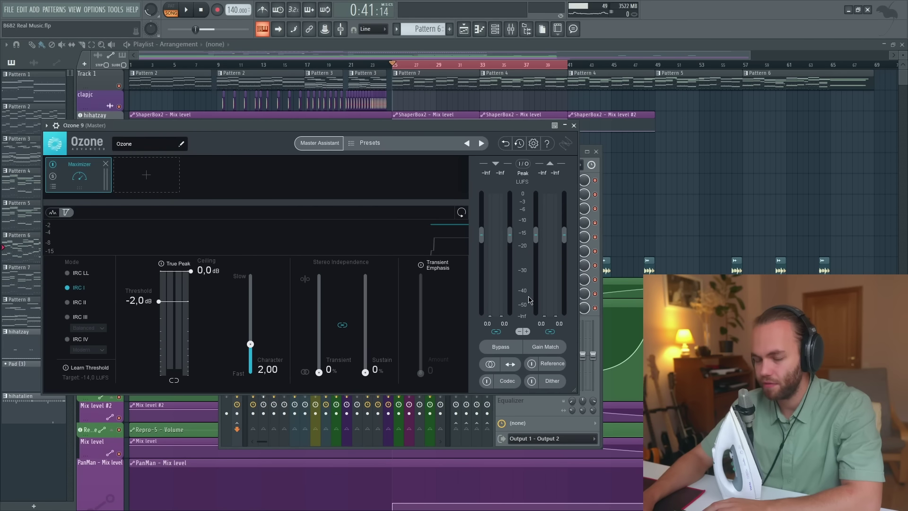
click(573, 125)
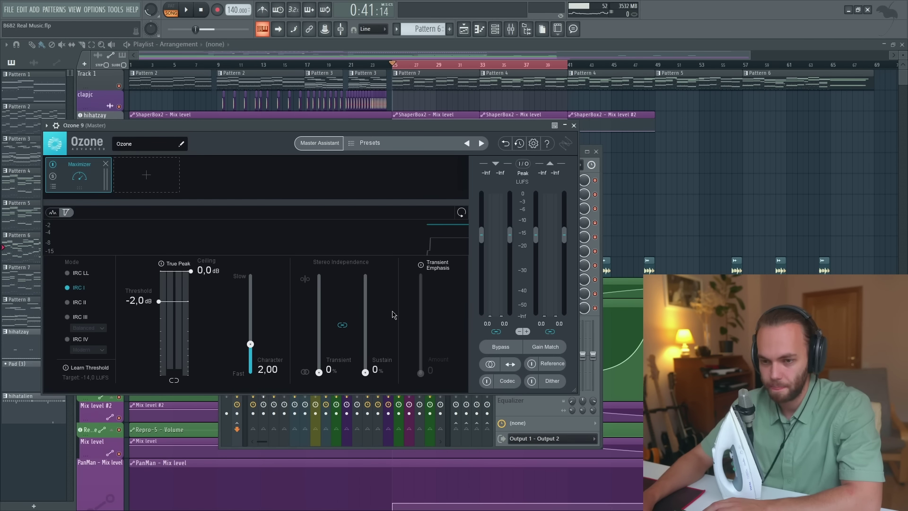
click(166, 269)
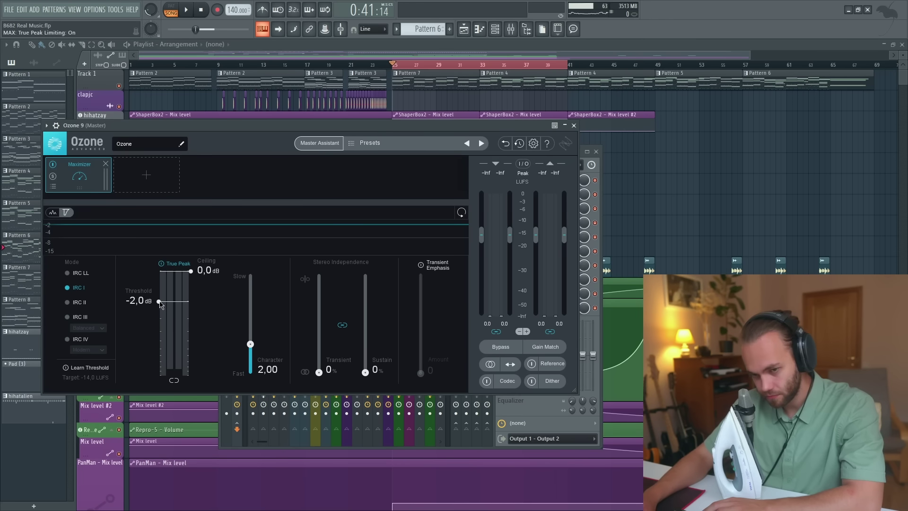
drag(160, 304, 148, 257)
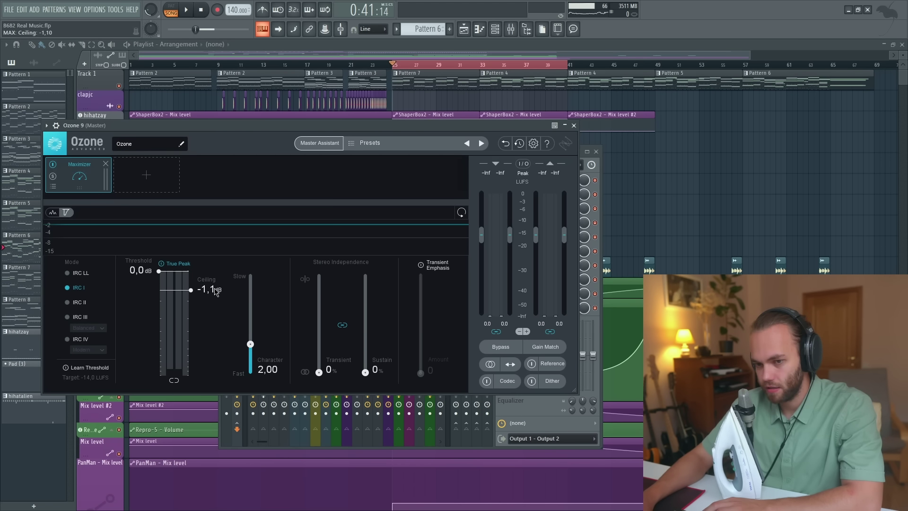
Play the track with the Youlean Loudness Meter open to measure the true peak, and stop playback.
drag(351, 125, 351, 124)
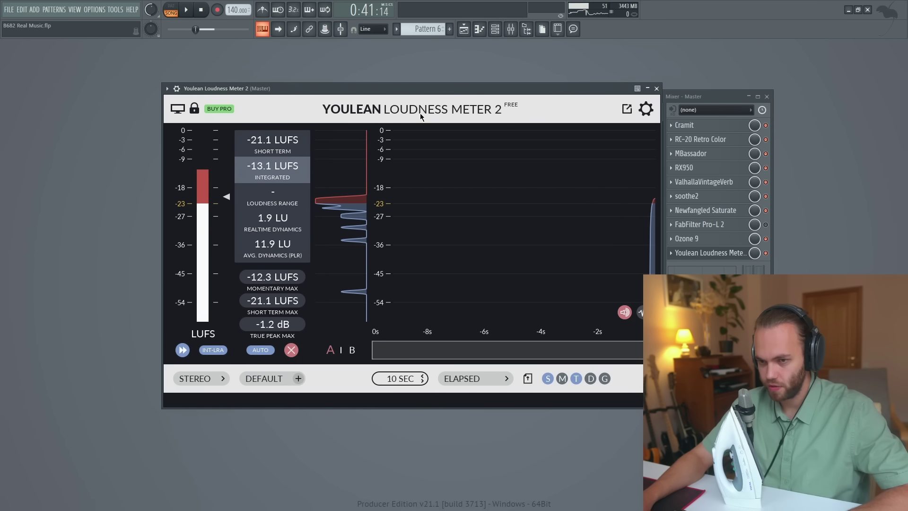
key(space)
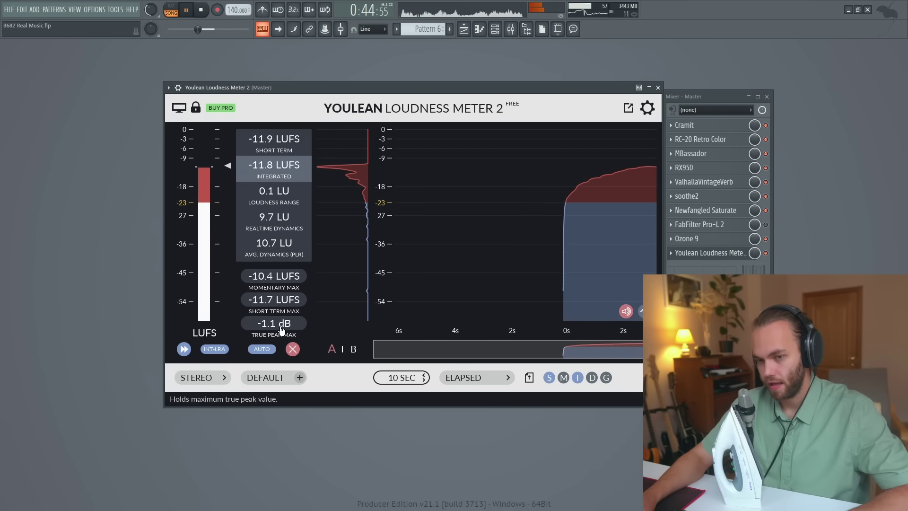
key(space)
Switch to Firefox and read the peak targets in the streaming platforms loudness chart.
key(alt+Tab)
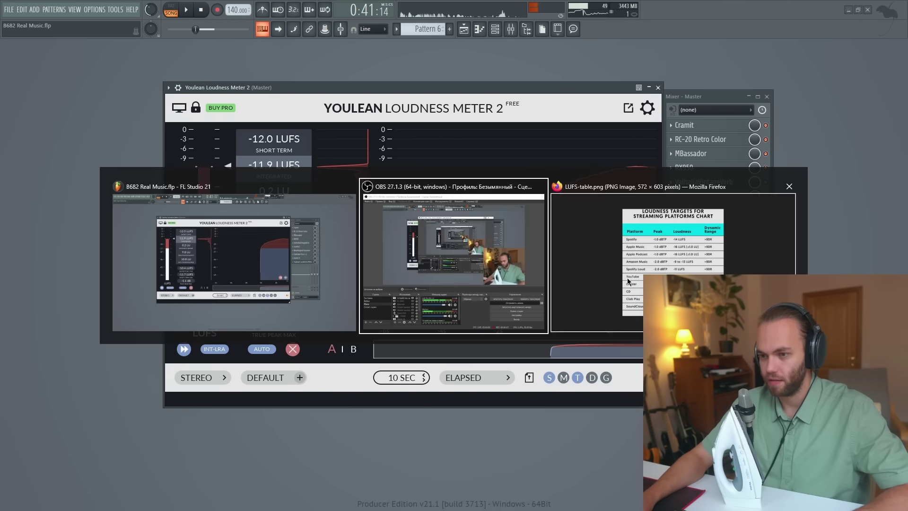
click(627, 277)
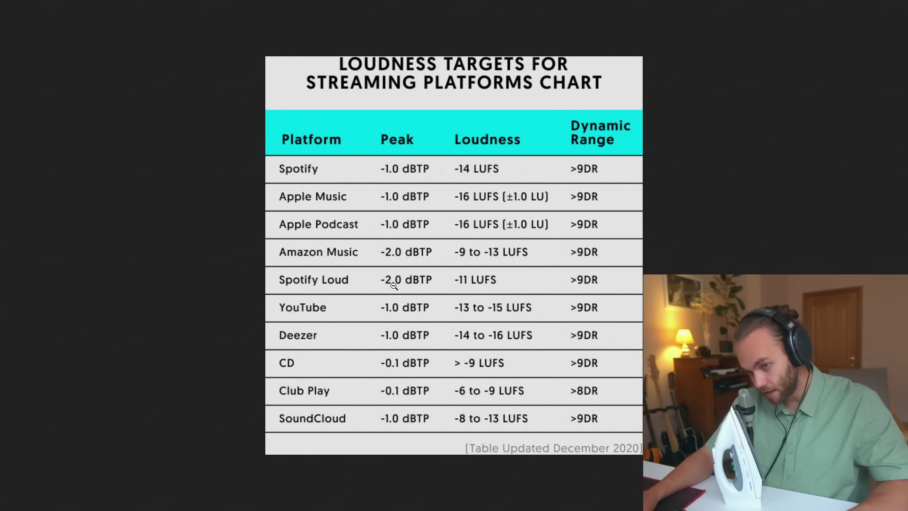
Return to FL Studio, set the Ozone 9 maximizer's ceiling to -1.0 dB and close the plugin.
key(alt+Tab)
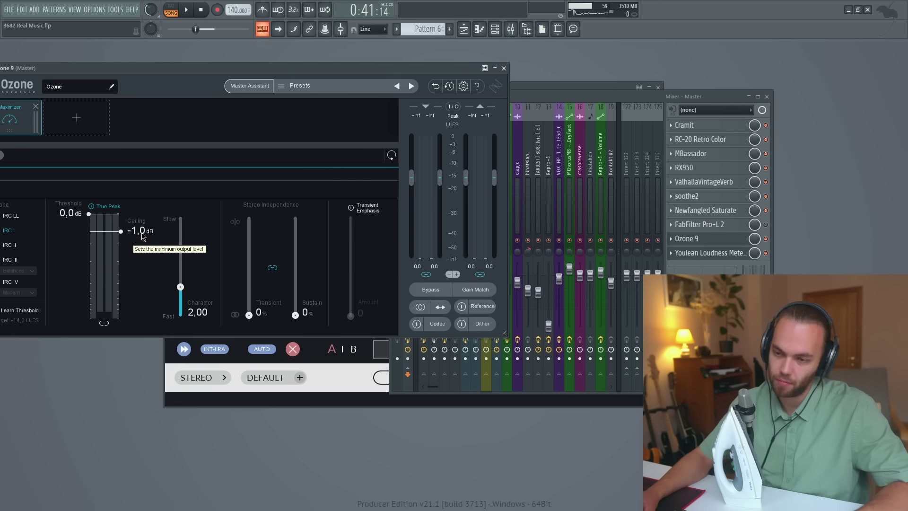
drag(190, 67, 223, 55)
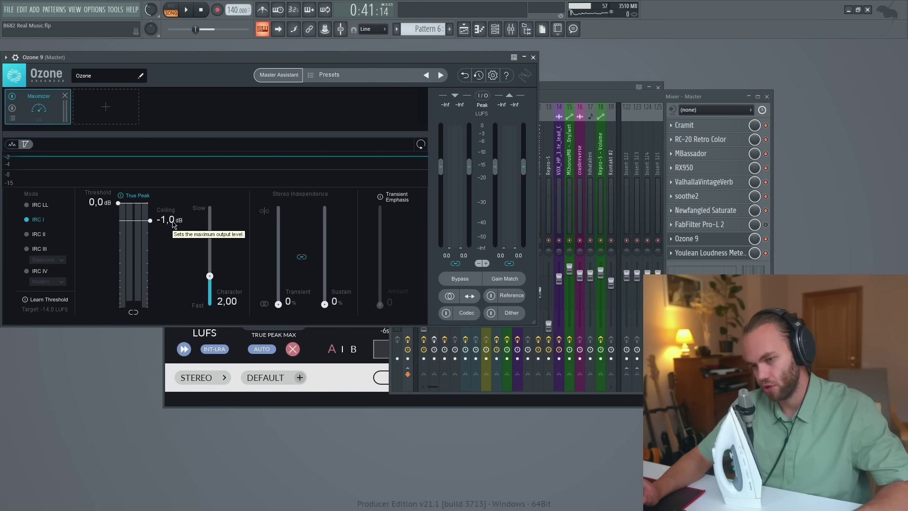
click(534, 57)
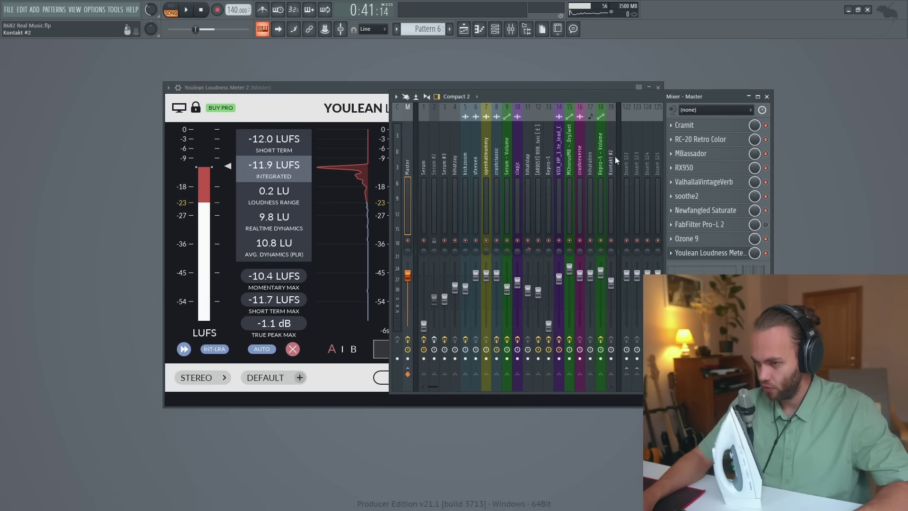
Open FabFilter Pro-L 2 on the Master, enable True Peak Limiting and set the output level to -1 dBTP.
click(743, 226)
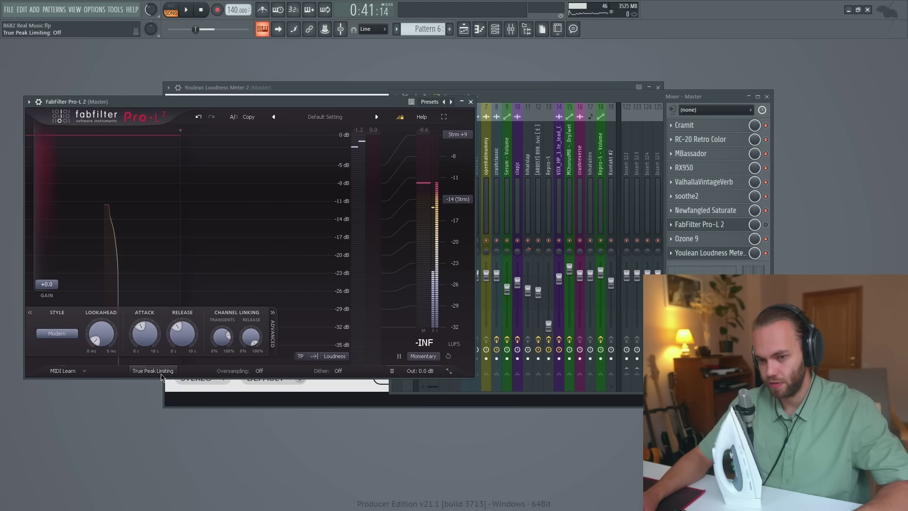
click(160, 372)
double_click(431, 370)
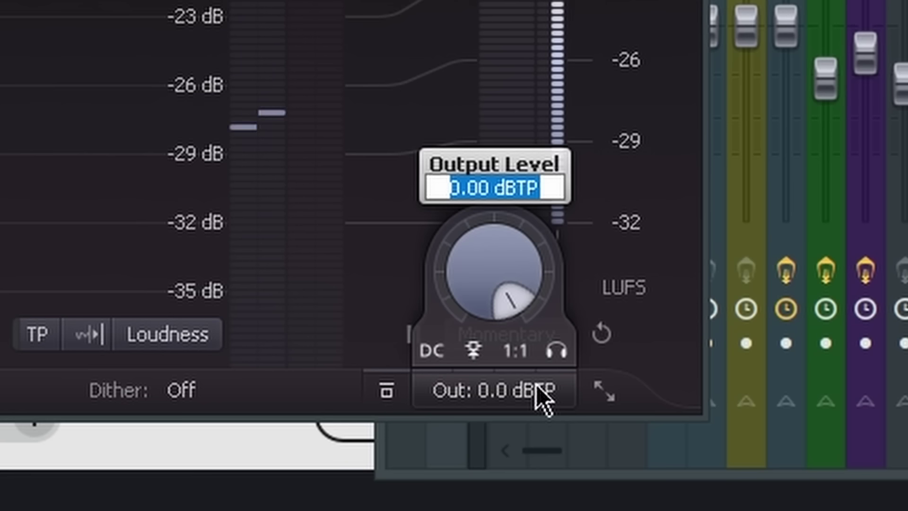
text(0)
key(BackSpace)
text(-1)
key(Return)
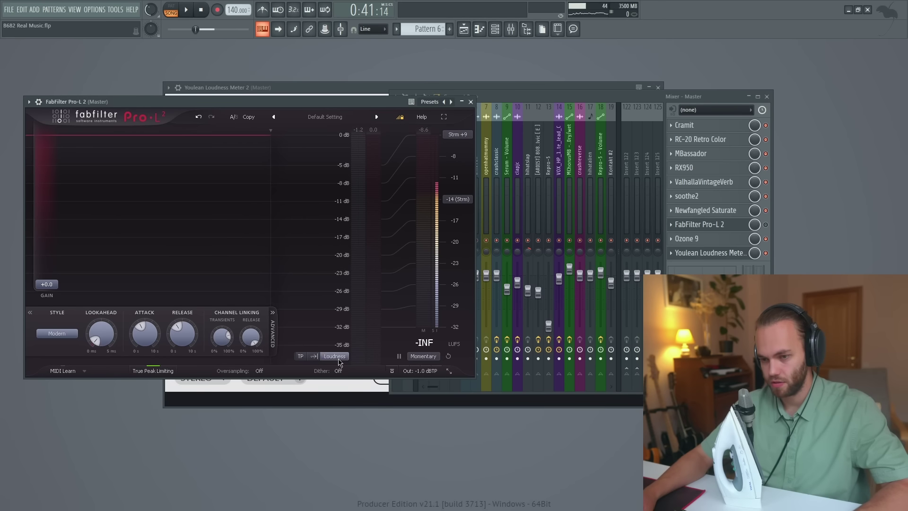
Choose Loudness as the meter scale in FabFilter Pro-L 2 and close the plugin.
click(339, 362)
click(353, 430)
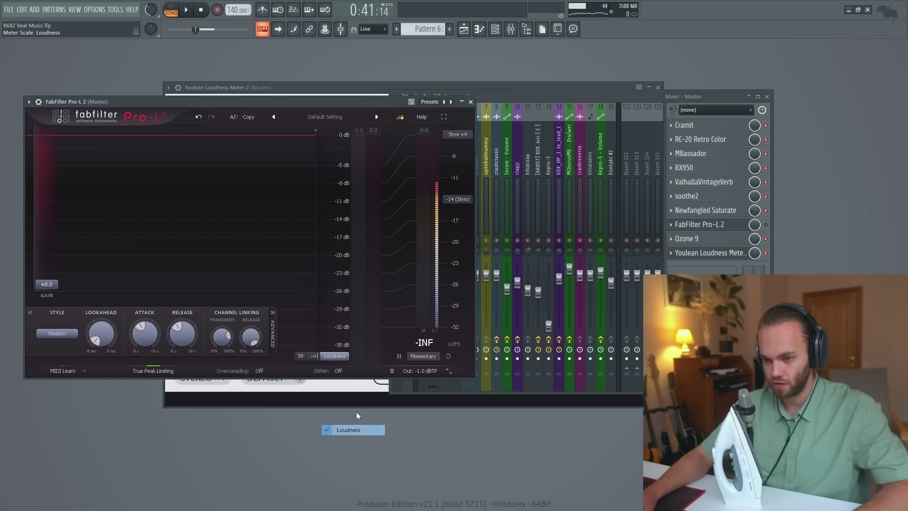
click(471, 102)
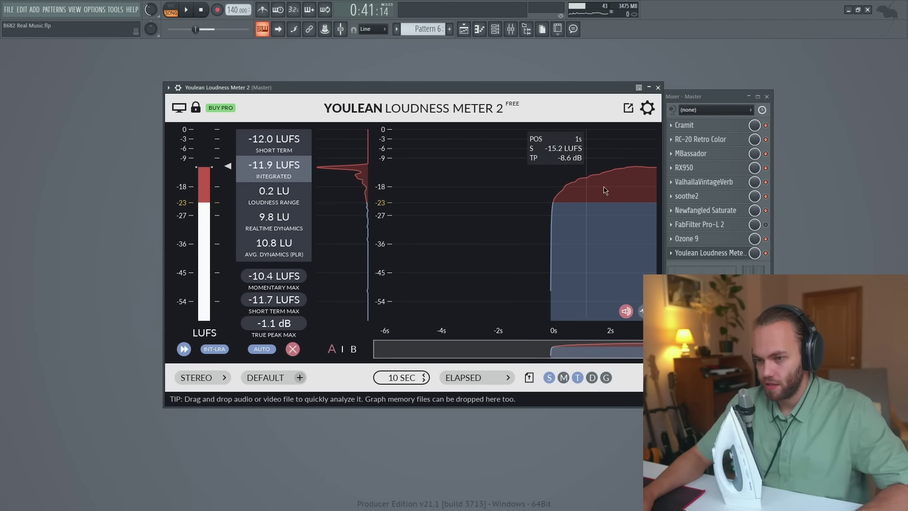
Close the loudness meter and delete Youlean Loudness Meter and FabFilter Pro-L 2 from the Master's effect slots.
click(657, 88)
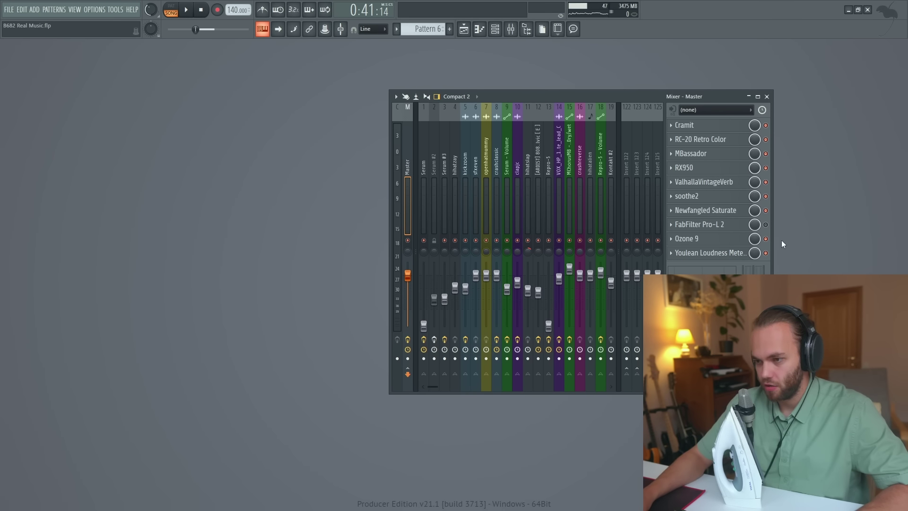
click(672, 258)
click(693, 272)
click(671, 226)
click(690, 245)
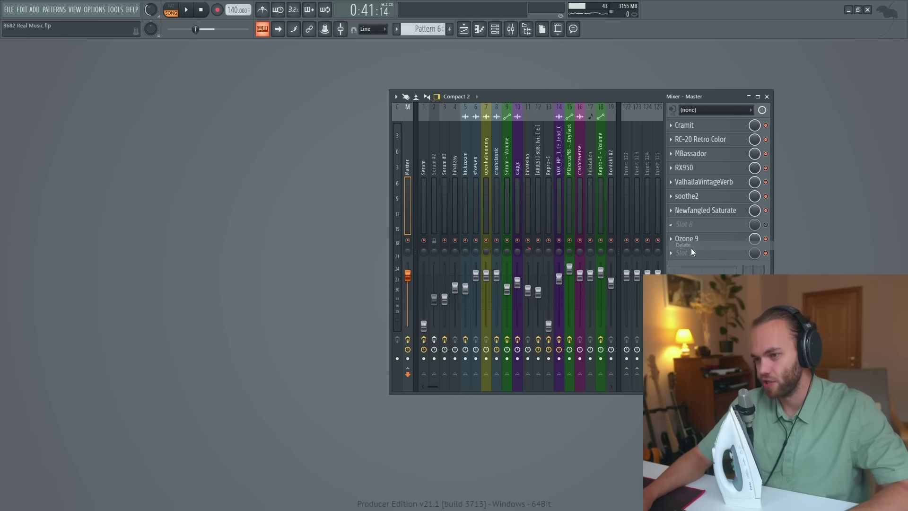
Load Loudness Penalty into slot 10 of the Master and move Ozone 9 up to slot 8.
click(691, 251)
click(171, 228)
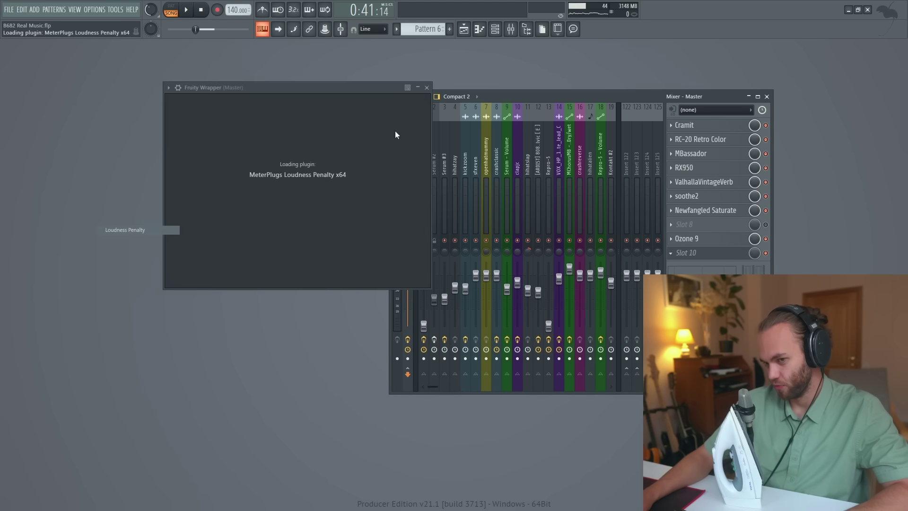
scroll(693, 239, up, 1)
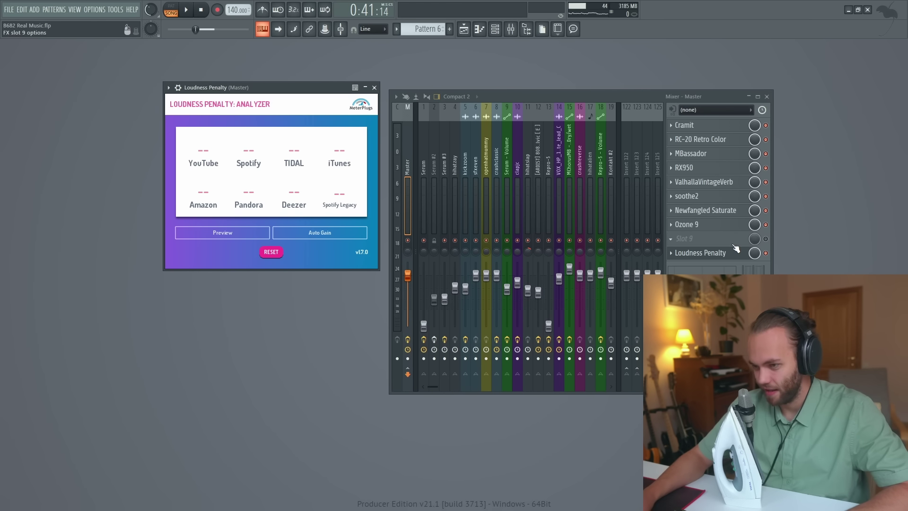
Play the track with Loudness Penalty open to analyze the penalty for each platform, and stop playback.
drag(266, 92, 243, 116)
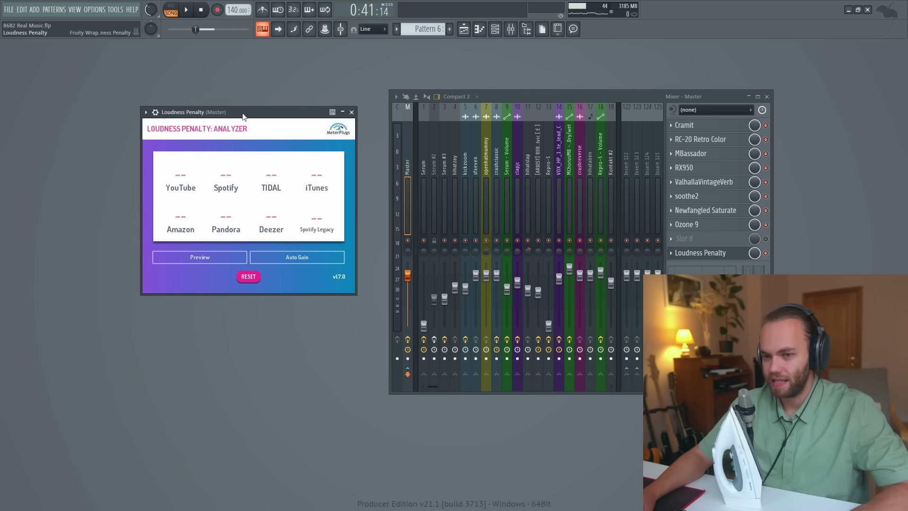
key(space)
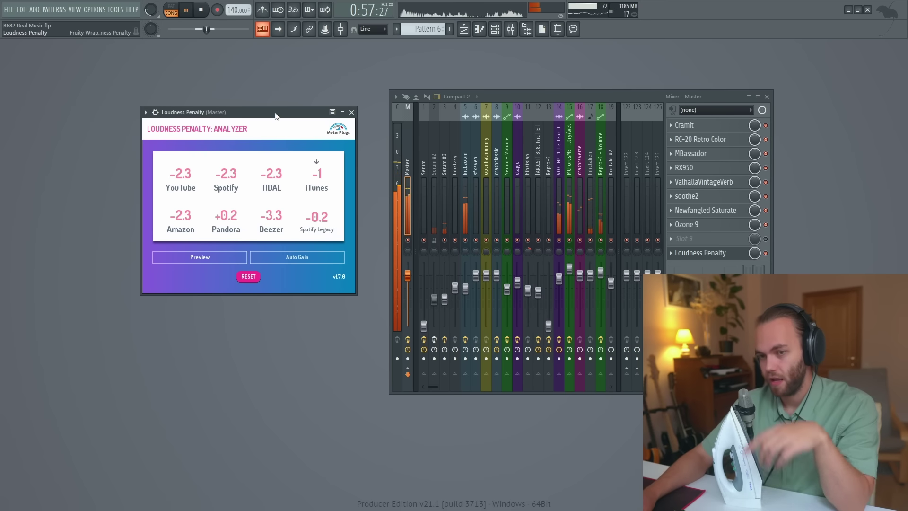
key(space)
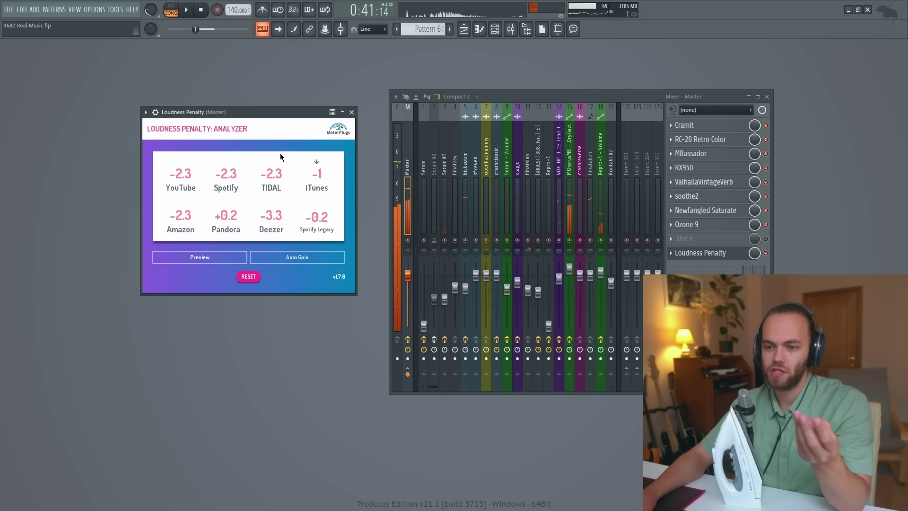
Switch to Firefox to consult the platforms' loudness targets again, and return to FL Studio.
key(alt+Tab)
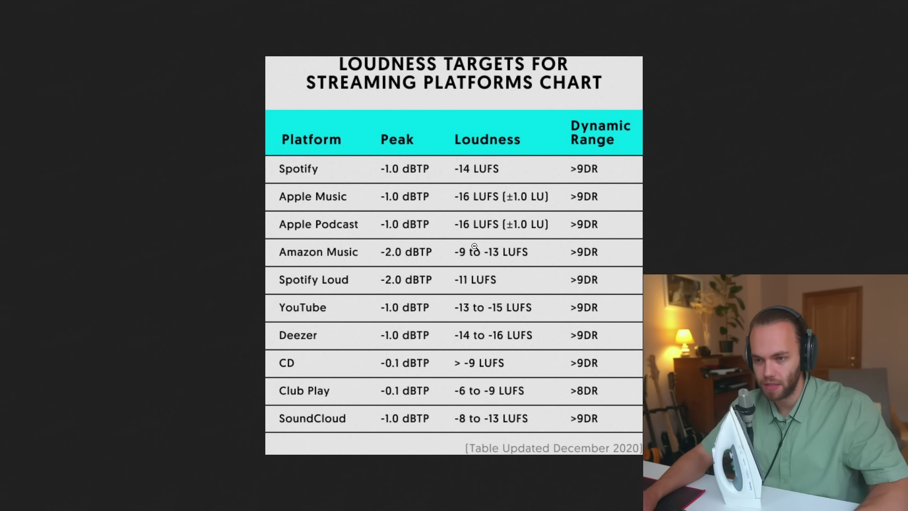
key(alt+Tab)
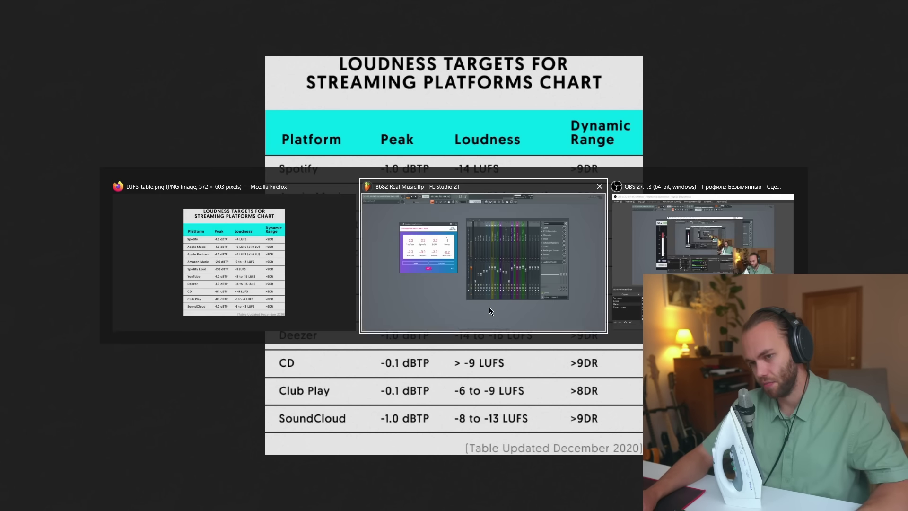
Move the Loudness Penalty window and select the YouTube result.
drag(255, 114, 246, 125)
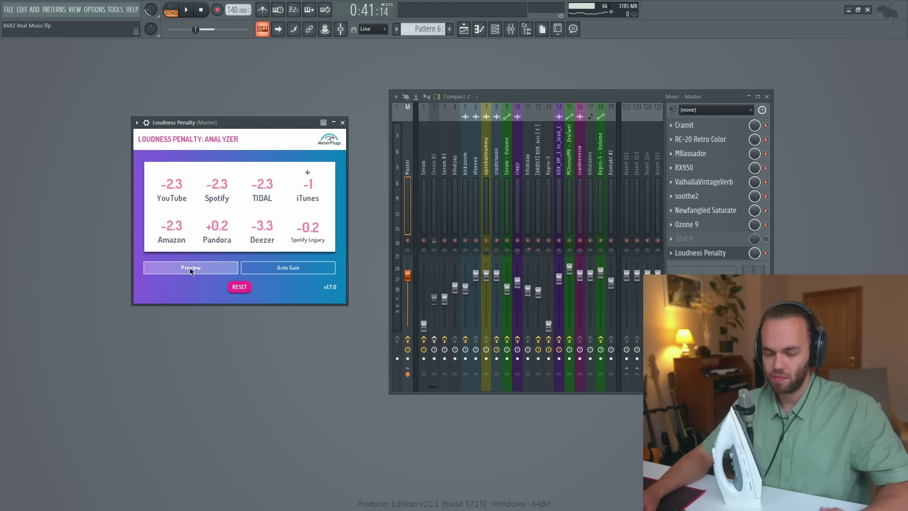
click(183, 188)
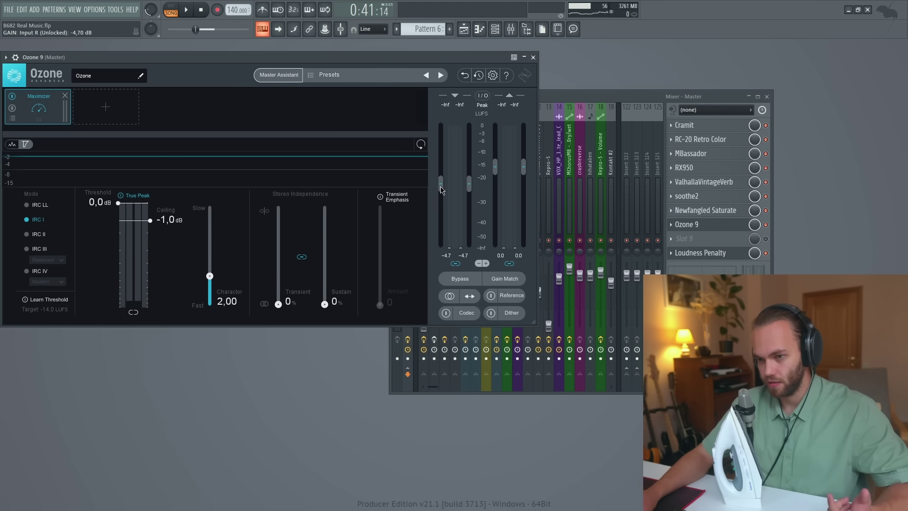
Open Newfangled Saturate on the Master, try an input level of -1.92 dB, and reset it to 0 dB.
click(718, 211)
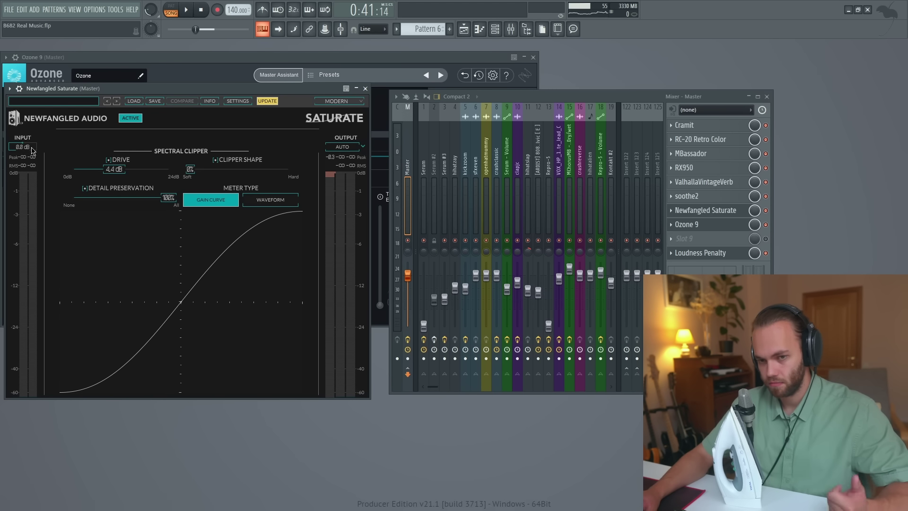
text(0)
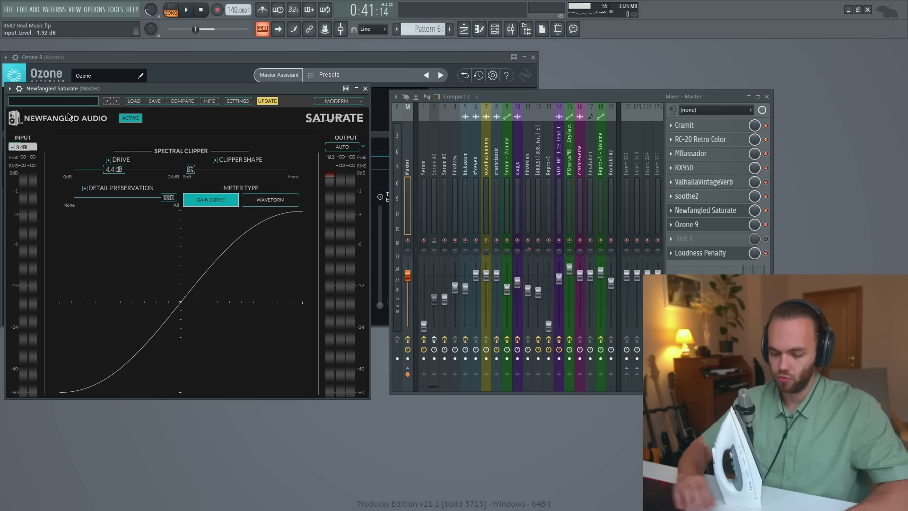
key(Return)
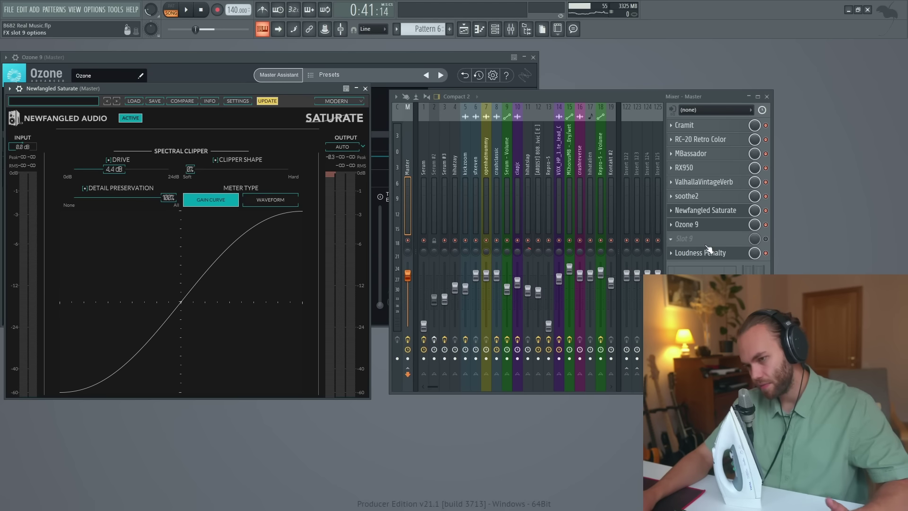
Open Loudness Penalty on the Master and reposition its window to review the platform penalties.
click(731, 254)
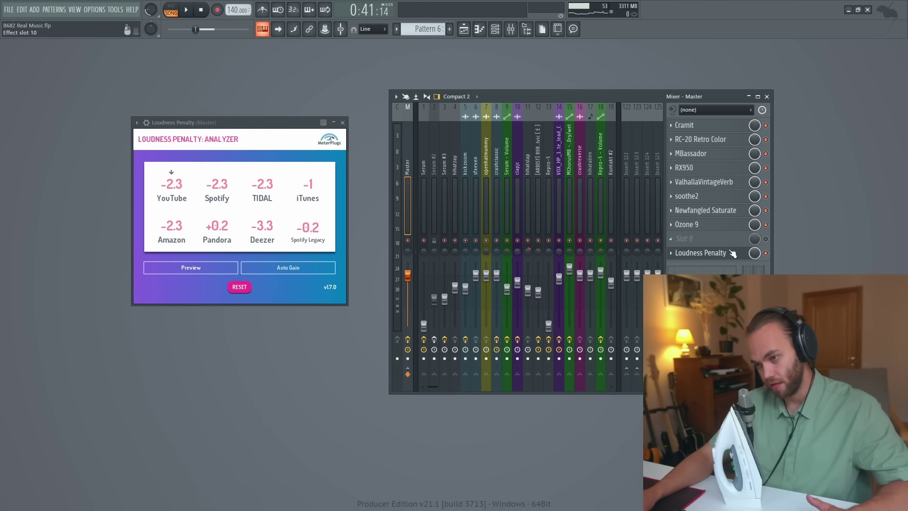
drag(278, 122, 258, 118)
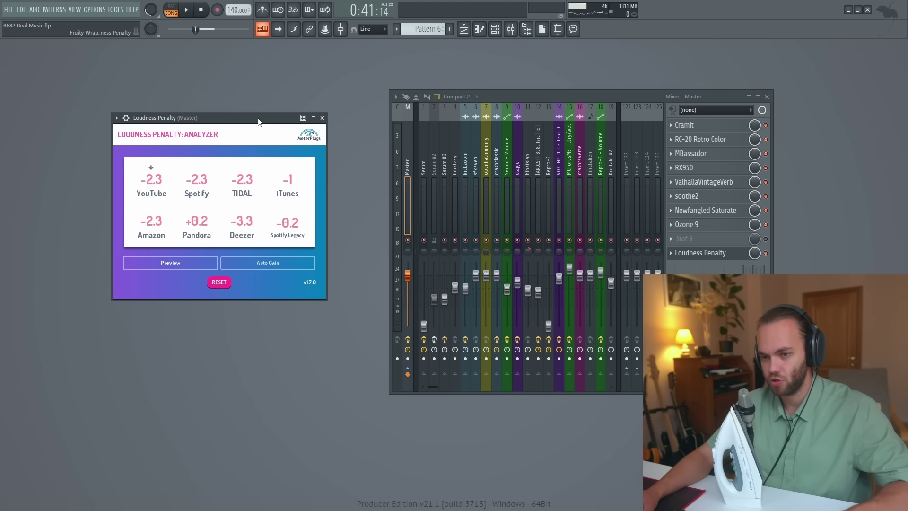
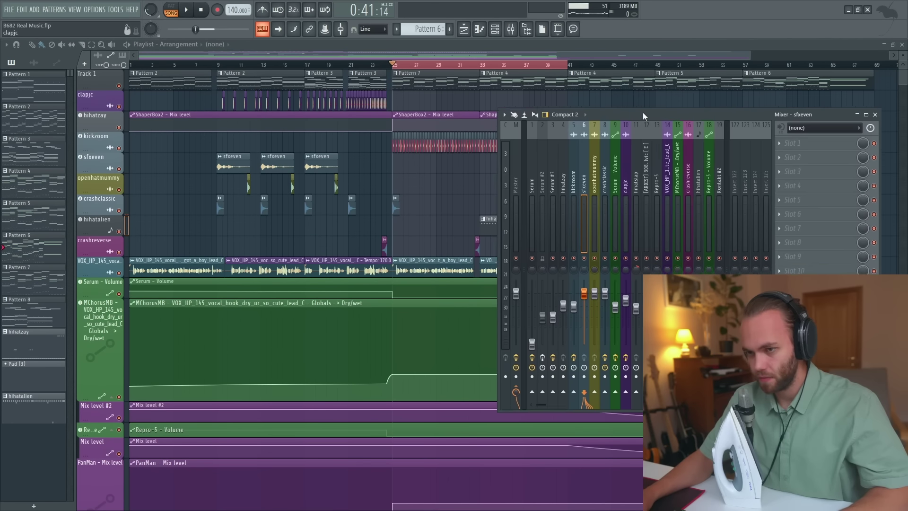
Play the section from bar 25 with the mixer moved into view, and inspect the vocal lead, kickzoom and Master tracks.
scroll(200, 282, up, 3)
scroll(239, 270, down, 4)
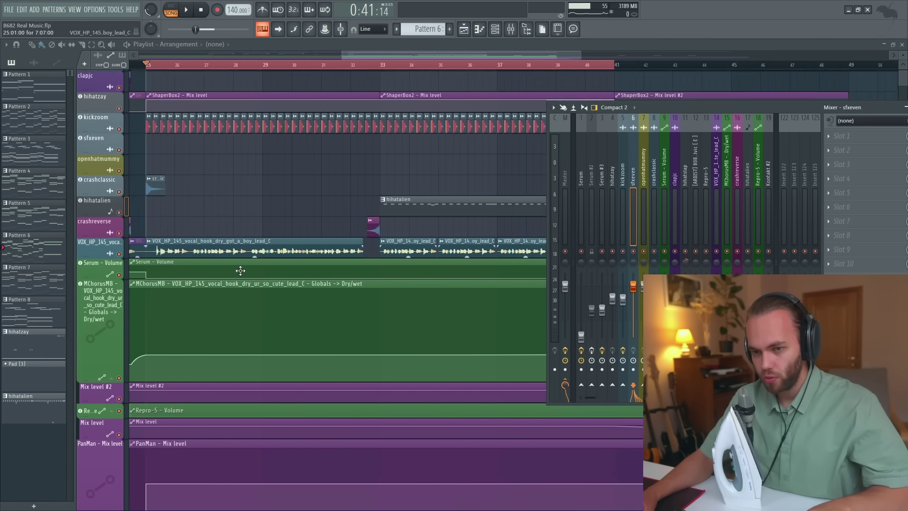
scroll(150, 169, up, 3)
key(space)
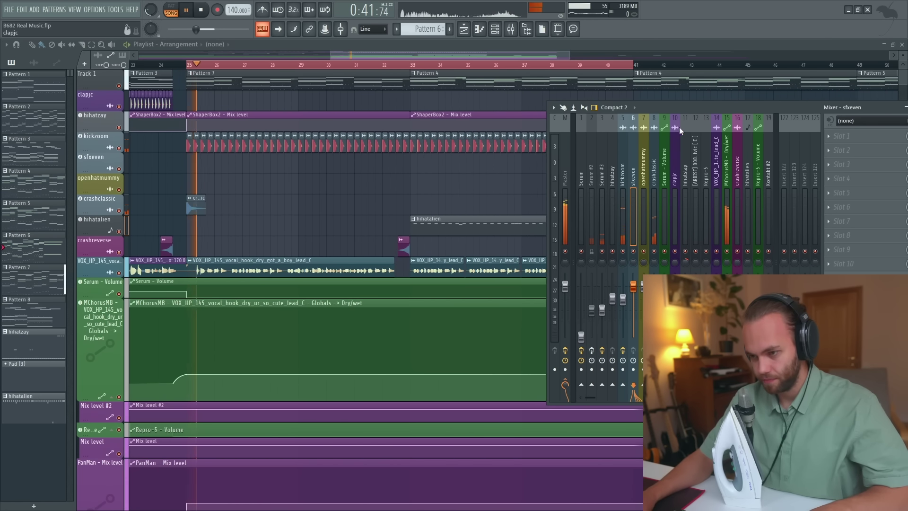
drag(701, 109, 460, 92)
ctrl+click(486, 234)
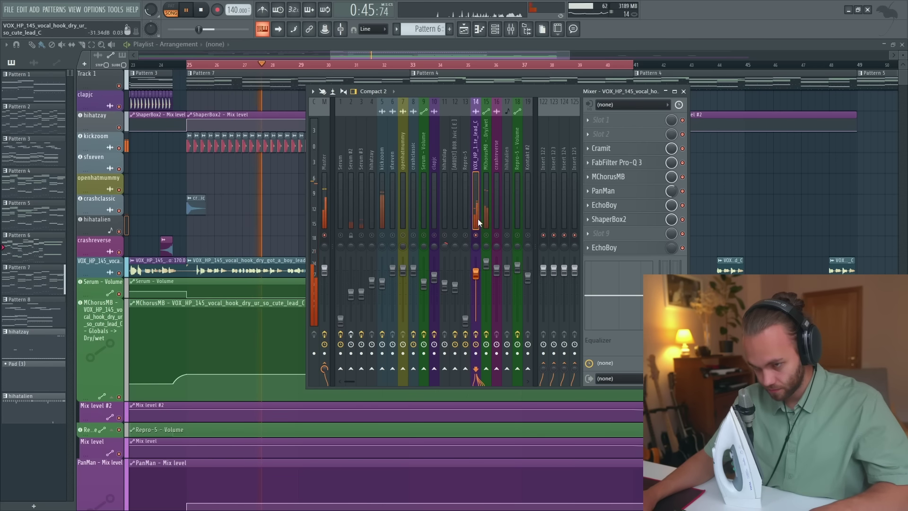
click(385, 206)
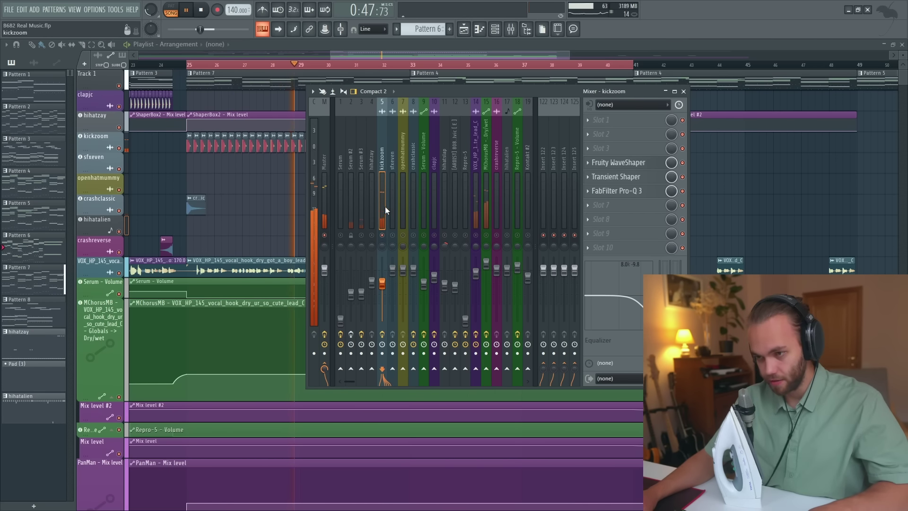
key(space)
click(323, 214)
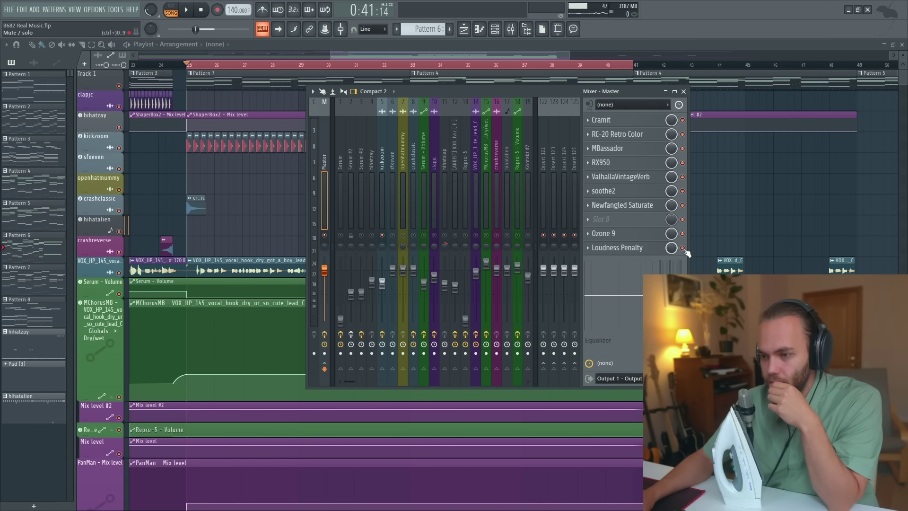
click(383, 203)
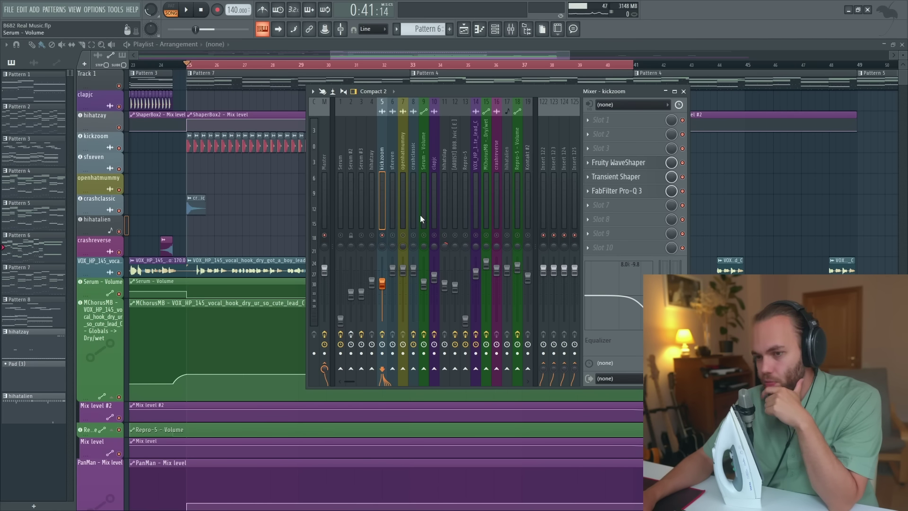
Replay the section, view the ShaperBox2 volume curve on the MChorusMB mixer track, and close the plugin.
key(space)
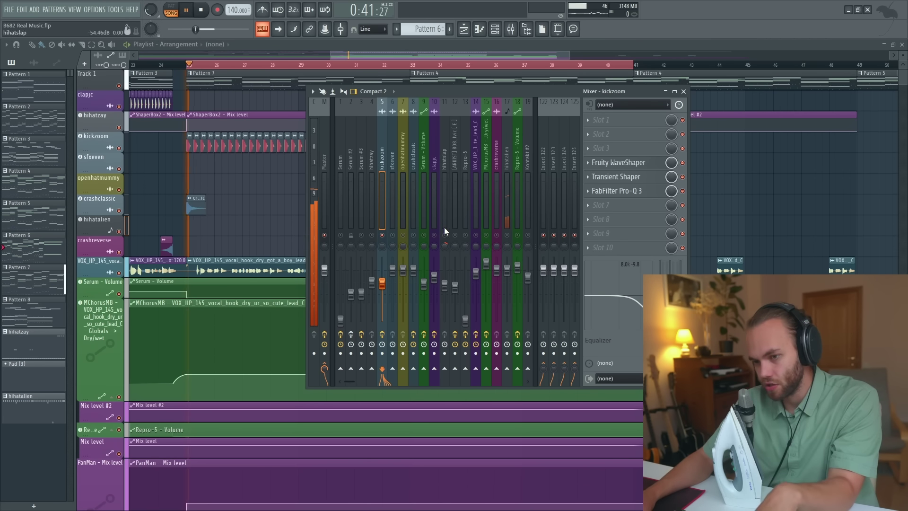
click(487, 235)
click(489, 220)
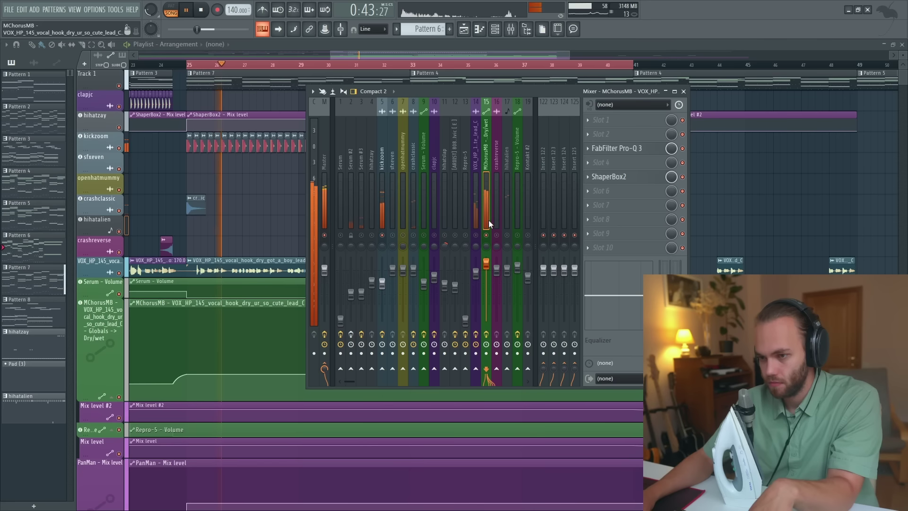
click(608, 177)
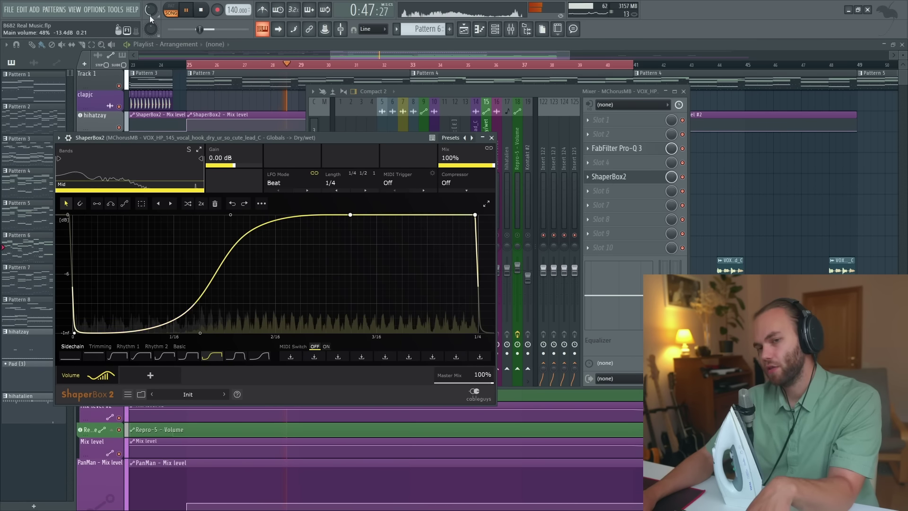
key(space)
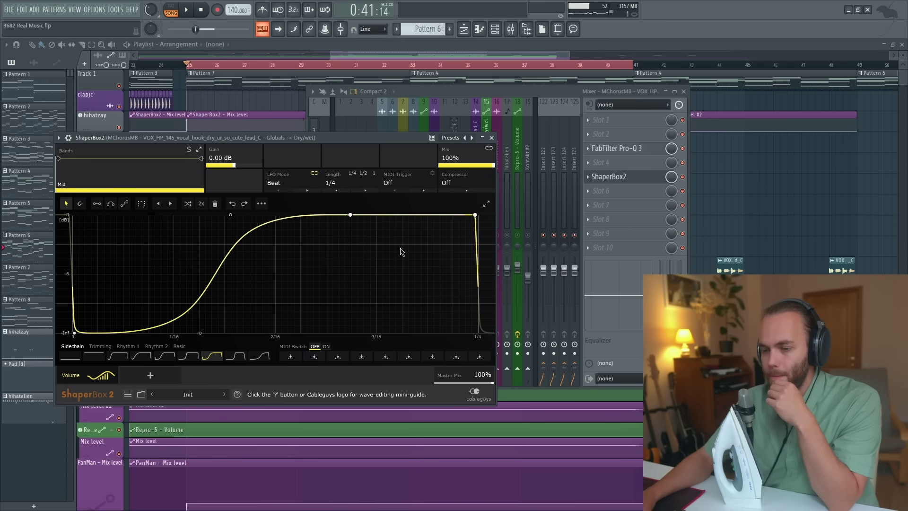
click(491, 138)
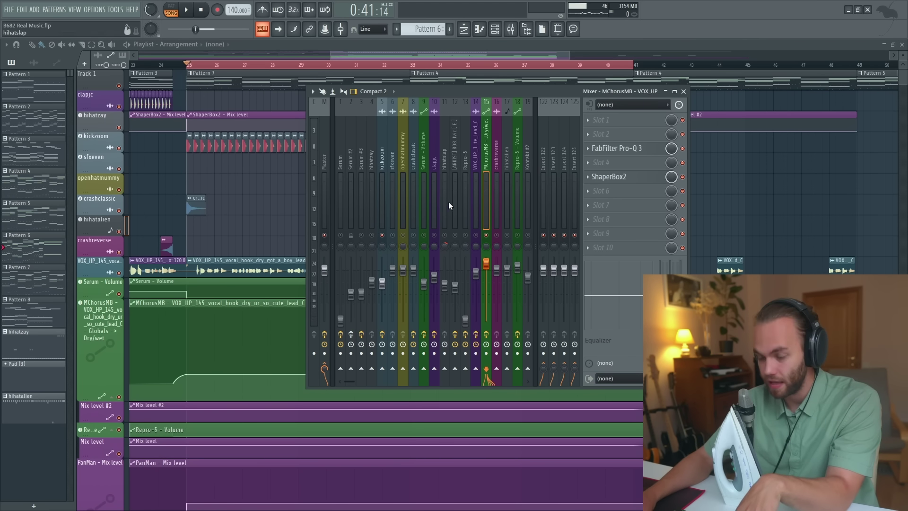
Add FabFilter Pro-L 2 to slot 7 of the MChorusMB mixer track and close its window.
click(656, 217)
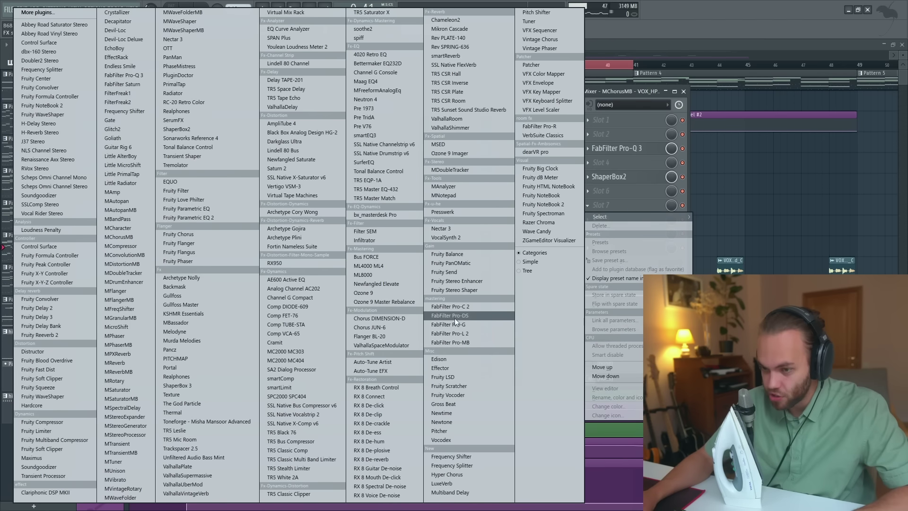
click(480, 332)
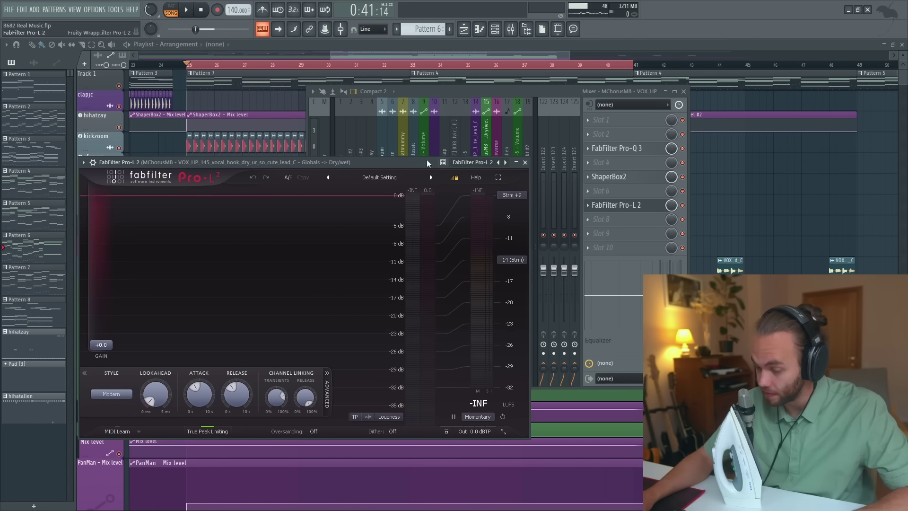
drag(412, 161, 319, 185)
key(Escape)
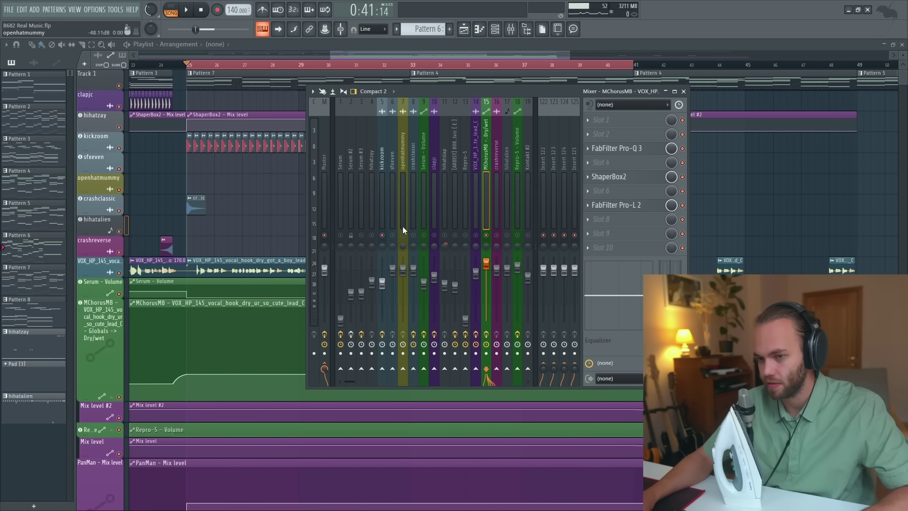
During playback, try a Pro-L 2 gain of +11.49 dB with matching output reduction on the MChorusMB track, and lower it again.
click(651, 207)
key(space)
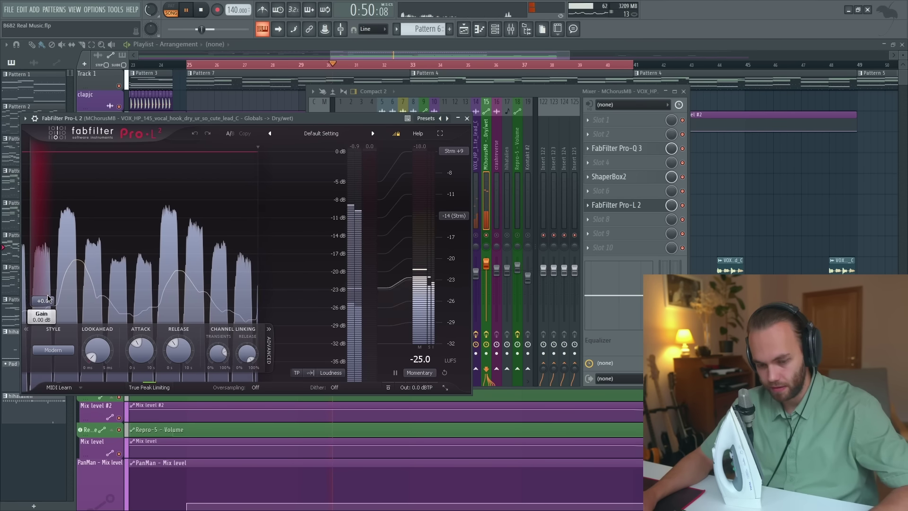
drag(51, 305, 63, 246)
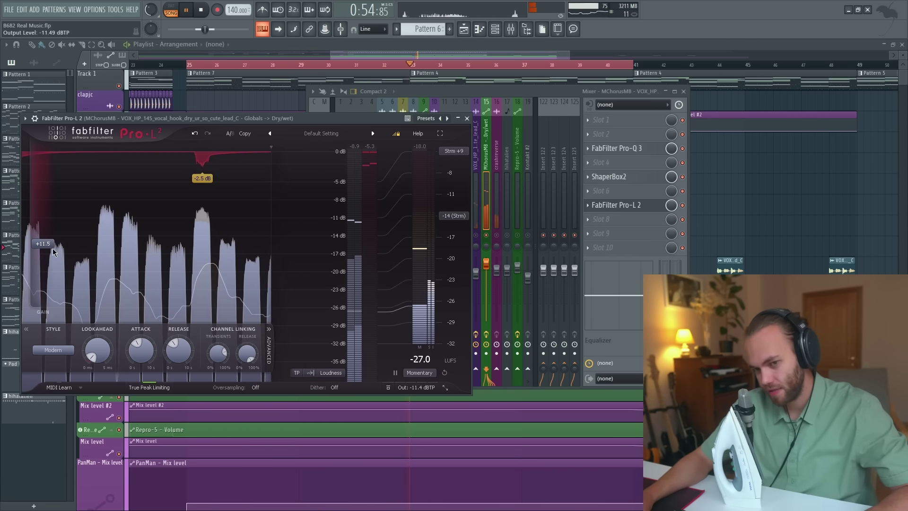
mouse_move(408, 393)
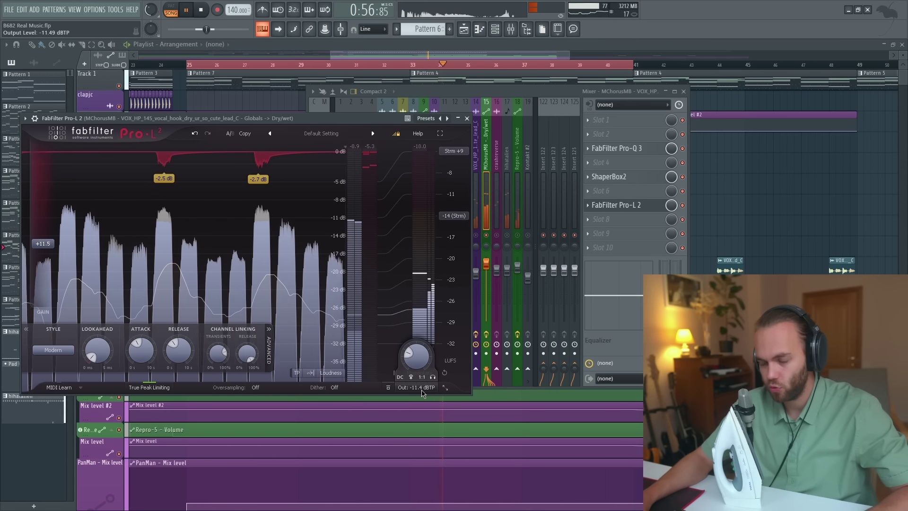
mouse_move(50, 250)
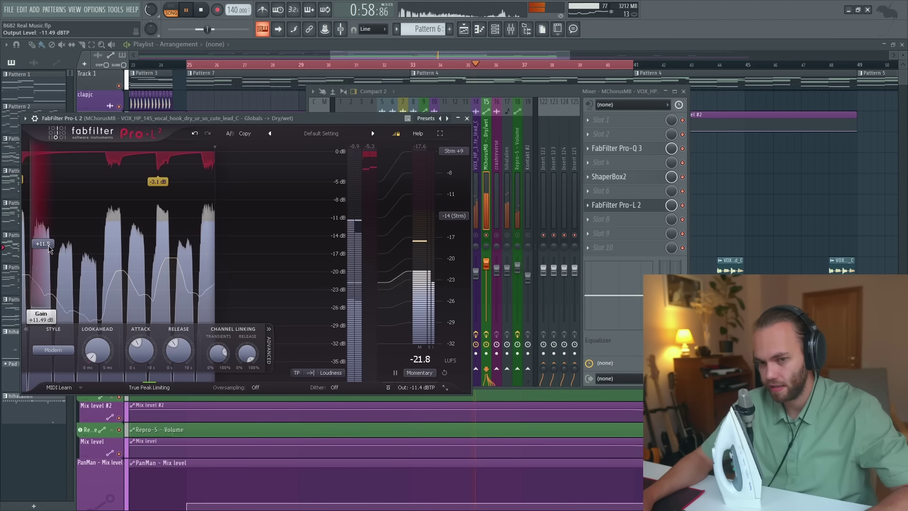
drag(49, 247, 50, 306)
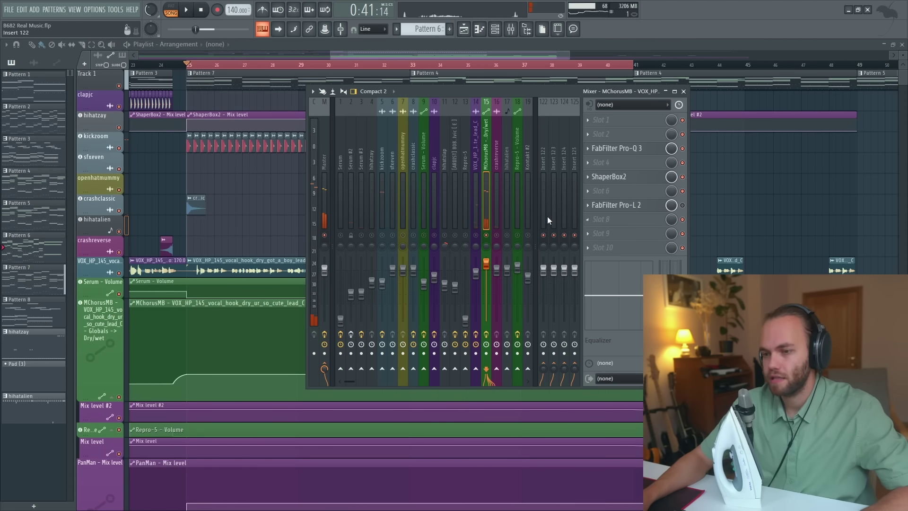
Add FabFilter Pro-L 2 to slot 9 of the kickzoom mixer track.
click(385, 223)
click(615, 234)
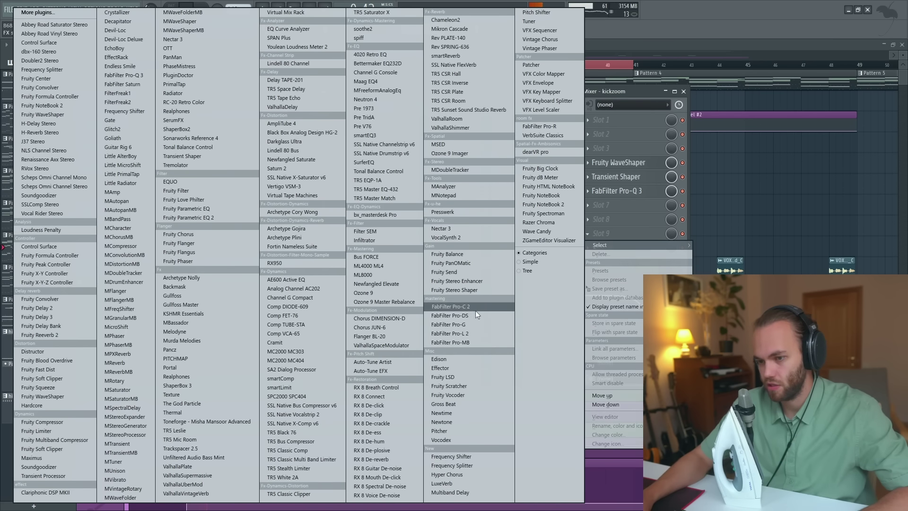
click(483, 334)
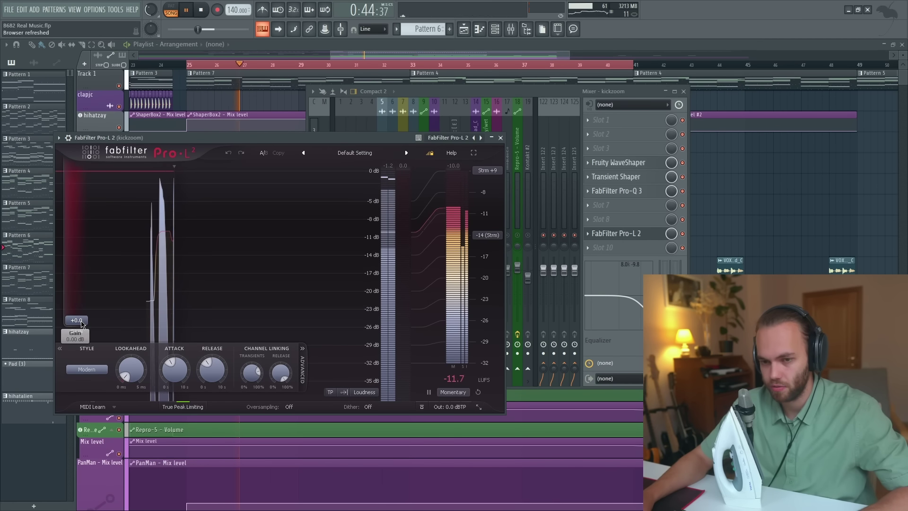
Try raising the kick limiter's gain to +5.3 dB and +9.97 dB with matching output reduction, and stop playback.
drag(81, 323, 80, 296)
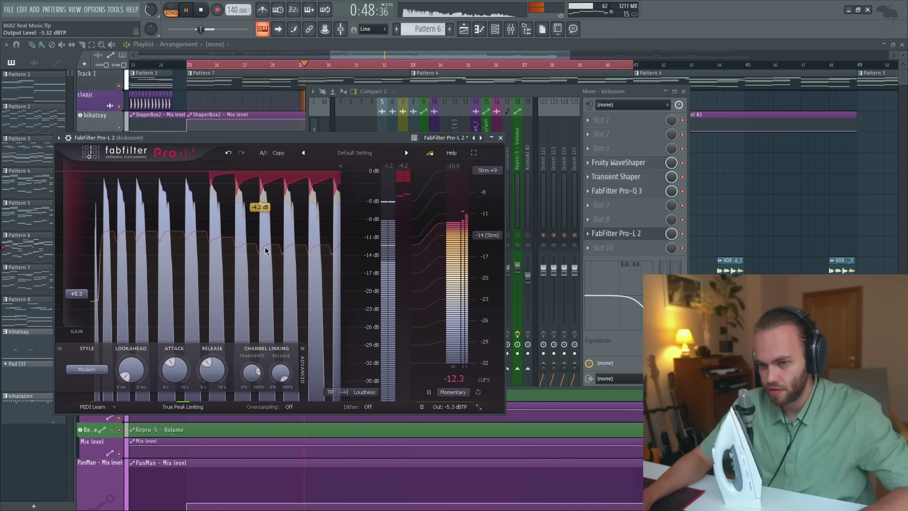
drag(77, 294, 84, 269)
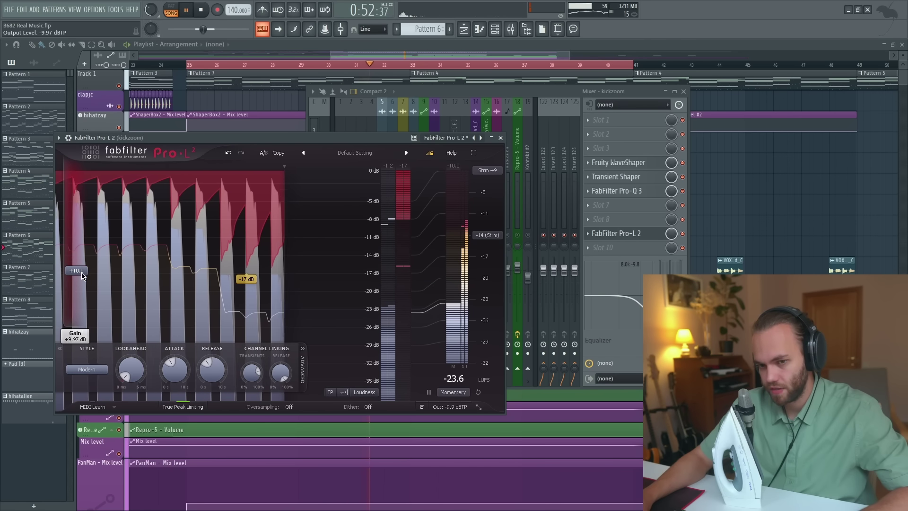
key(Escape)
key(space)
Replay the section, reset the kickzoom Pro-L 2 gain to 0 dB, and stop playback.
right_click(396, 237)
right_click(395, 237)
key(space)
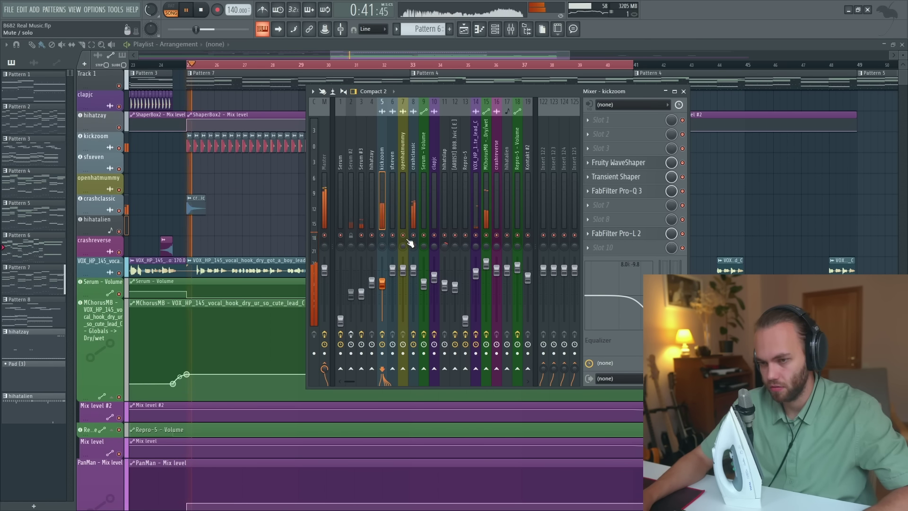
click(616, 234)
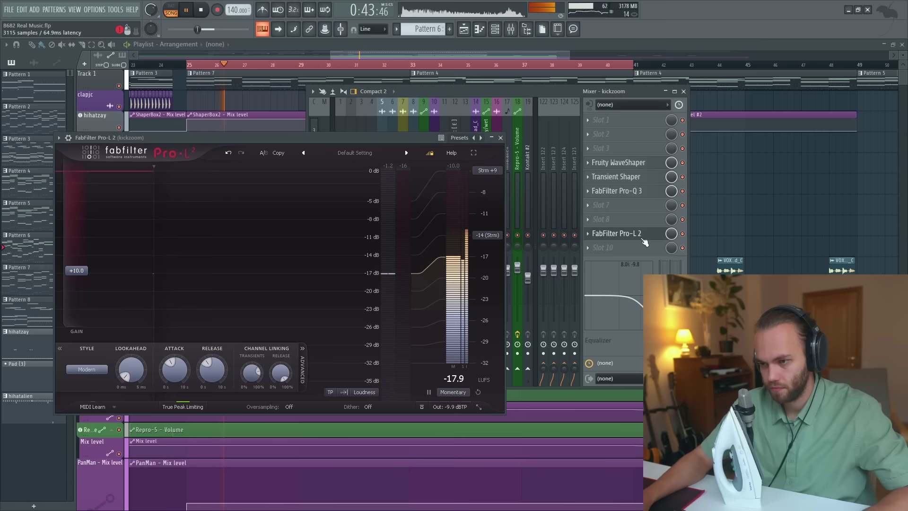
drag(82, 267, 74, 354)
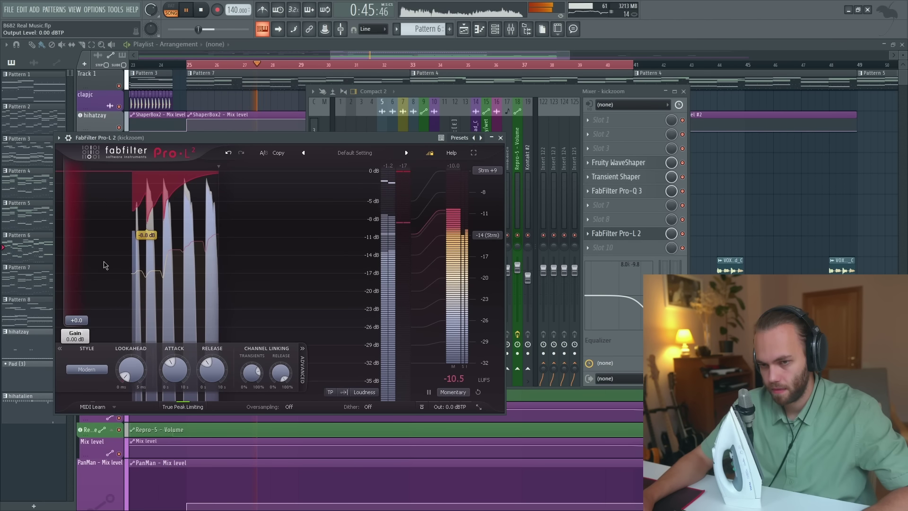
key(space)
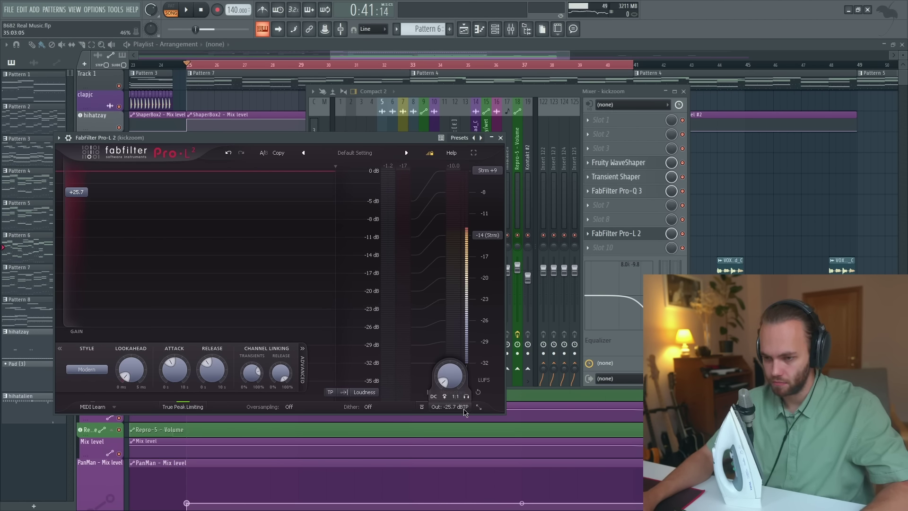
Play the section with extreme kick limiting and try a Pro-L 2 gain of +19.75 dB.
key(space)
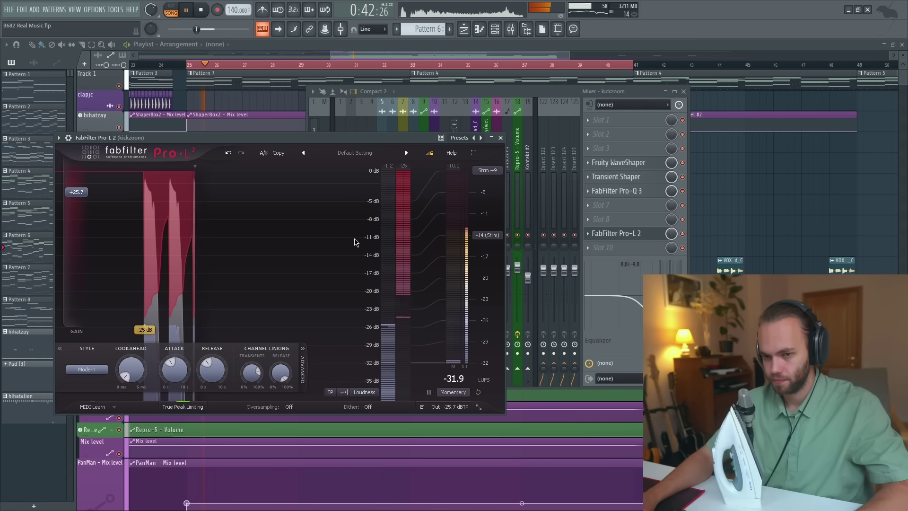
drag(71, 209, 81, 227)
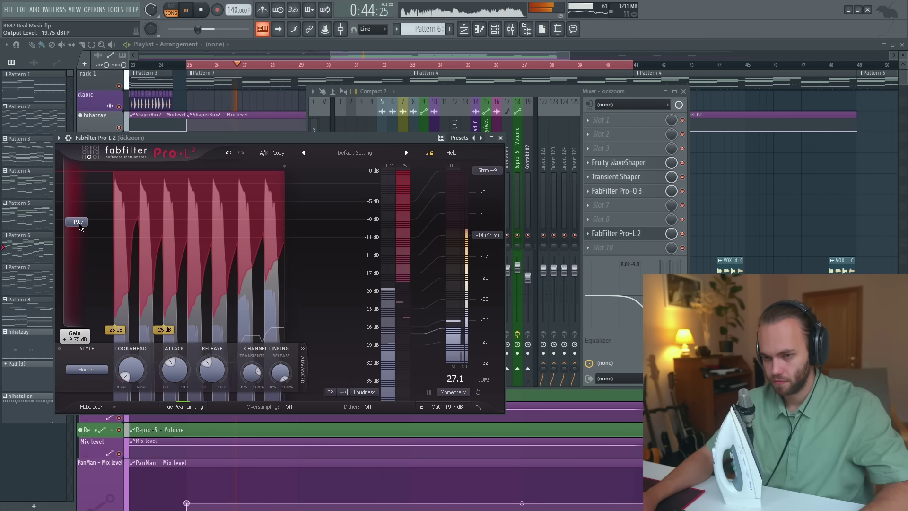
key(space)
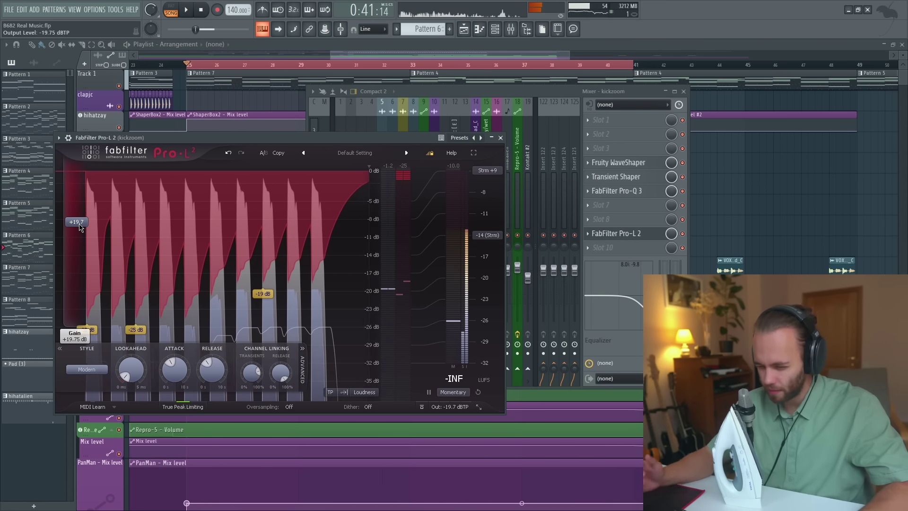
Set the kickzoom Pro-L 2 gain to +3.99 dB with output at -3.99 dBTP, audition it, and close the plugin.
drag(80, 227, 88, 301)
key(space)
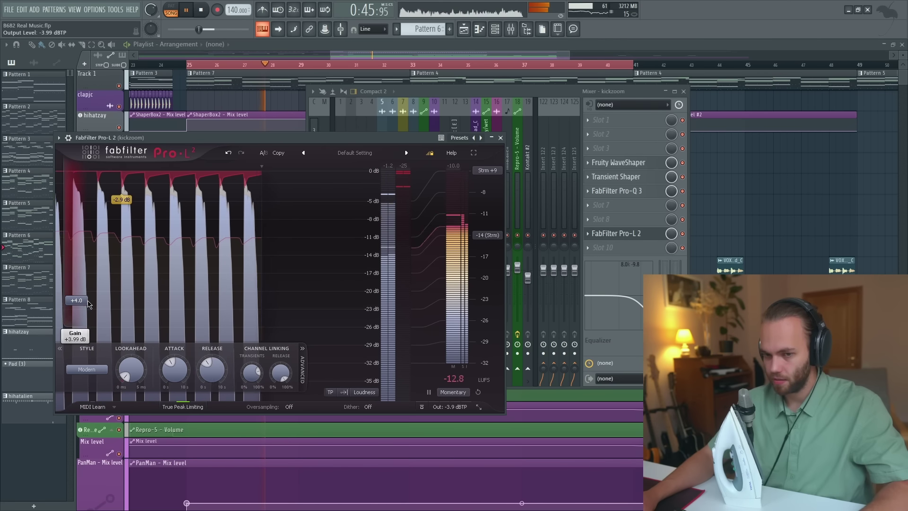
key(space)
click(613, 234)
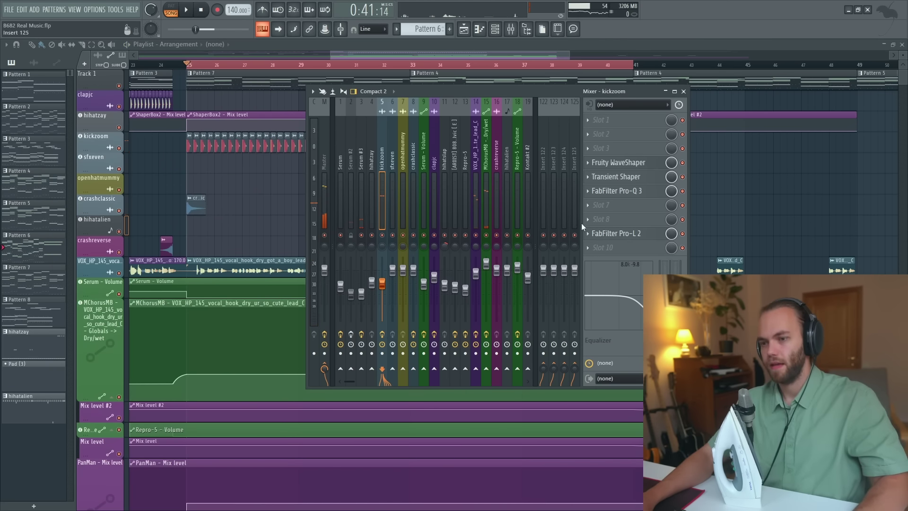
Review the kickzoom track's Pro-L 2 settings and the Newfangled Saturate settings on the master track.
click(613, 236)
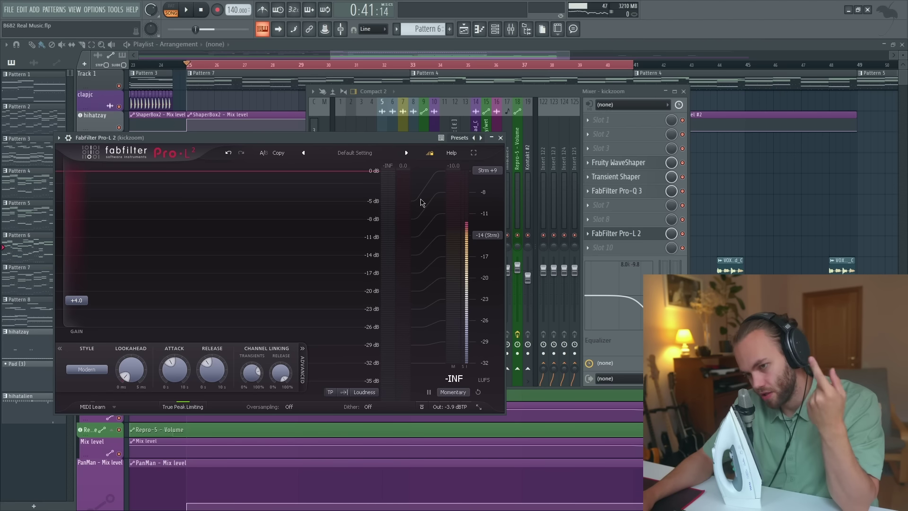
click(501, 138)
click(322, 172)
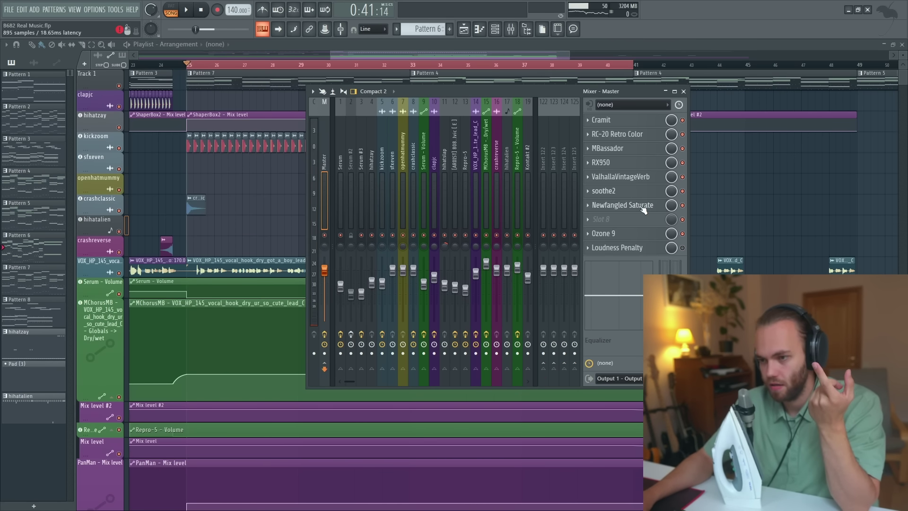
click(642, 207)
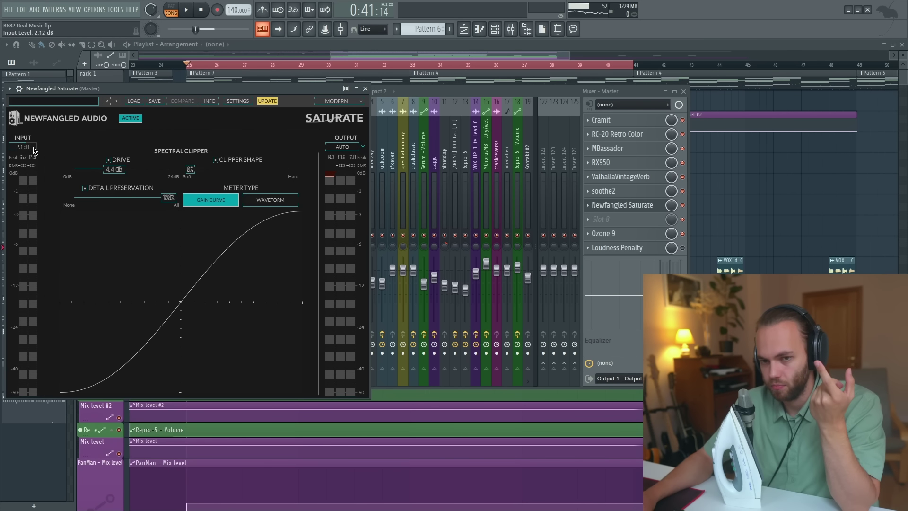
click(599, 202)
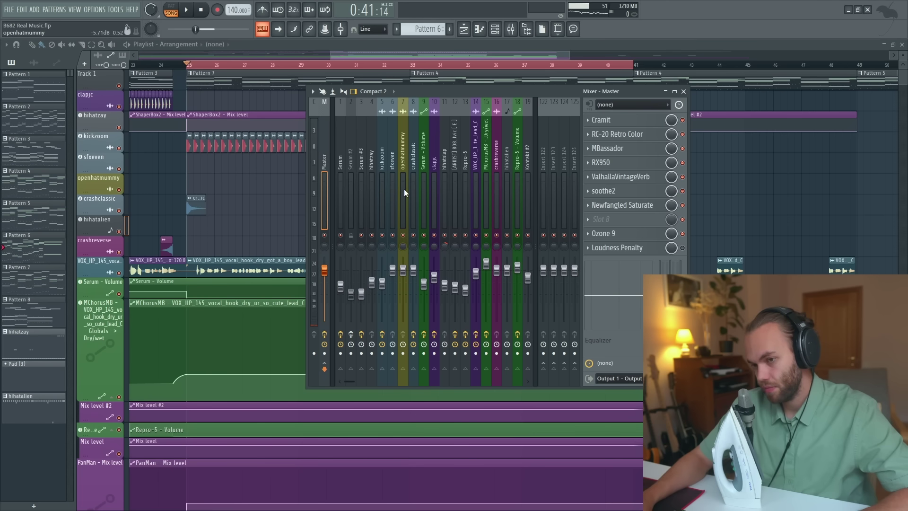
Check the effect slots of the Serum - Volume, hihatslap and neighbouring mixer tracks.
click(423, 194)
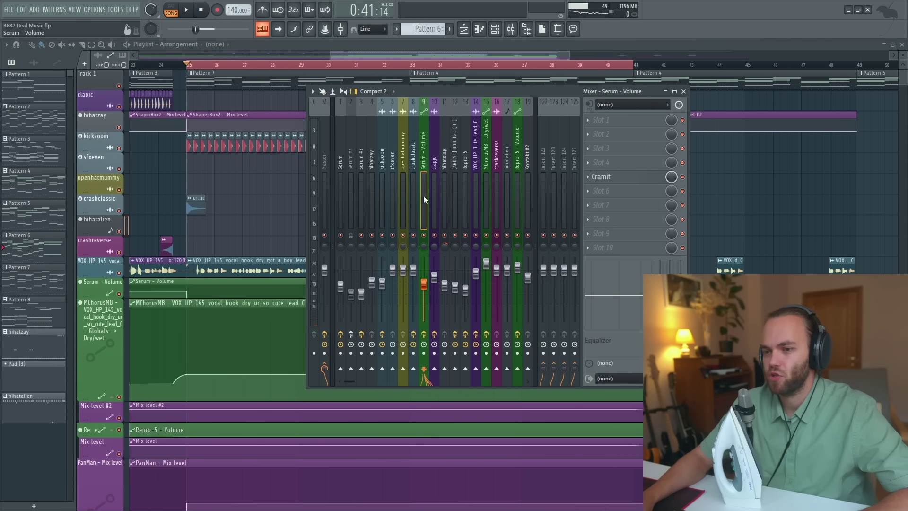
click(456, 211)
click(443, 209)
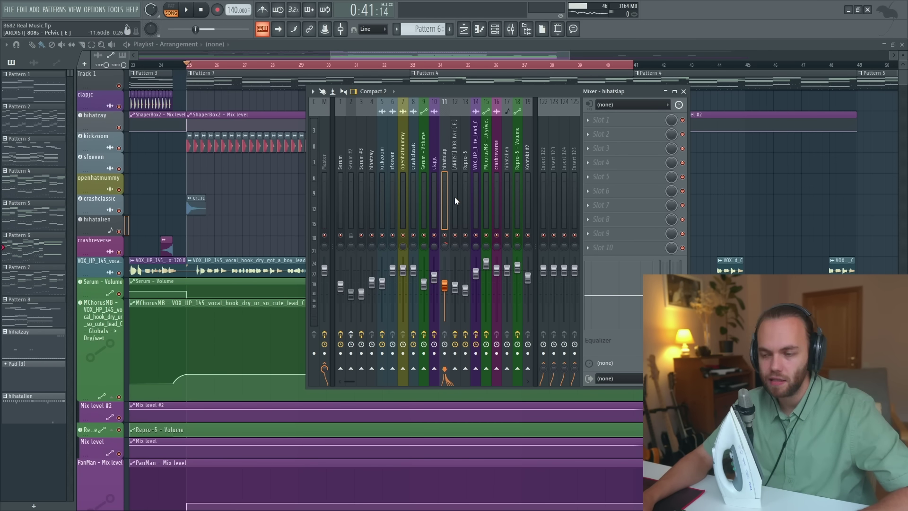
click(433, 199)
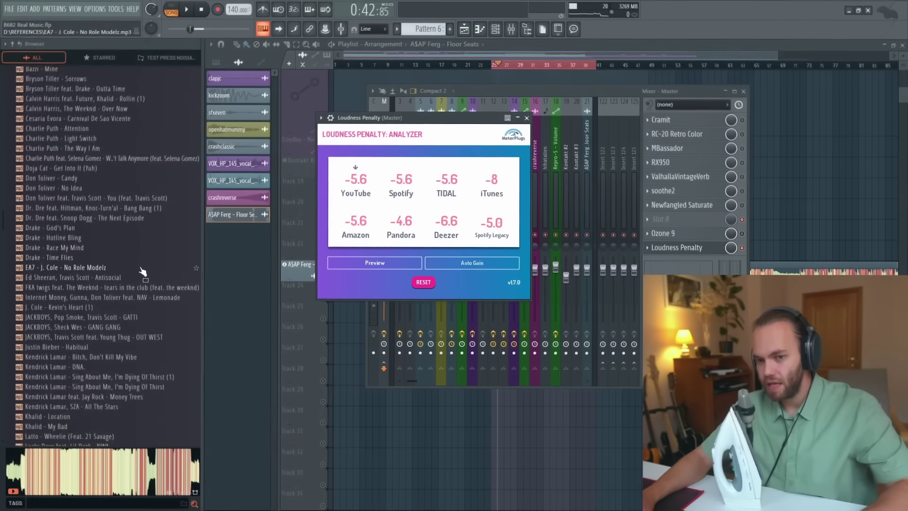
Browse the songs in the REFERENCES folder.
scroll(59, 261, up, 8)
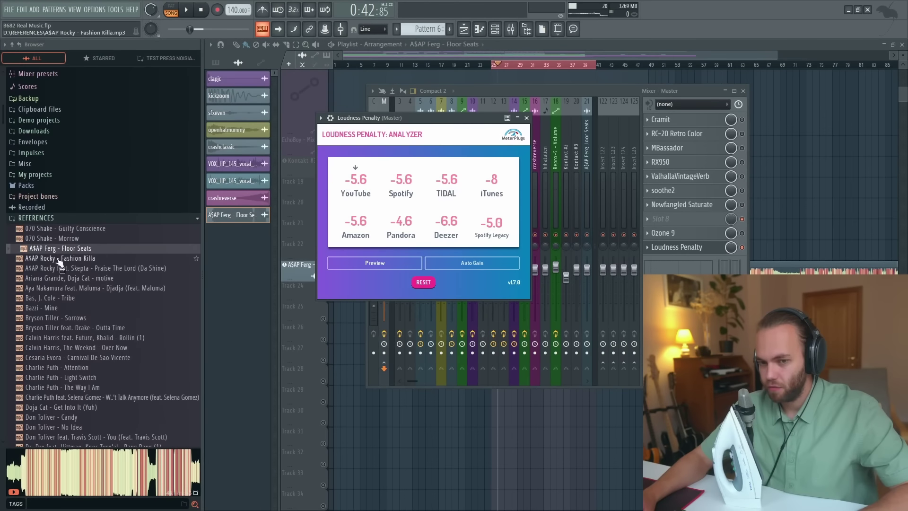
scroll(138, 283, down, 4)
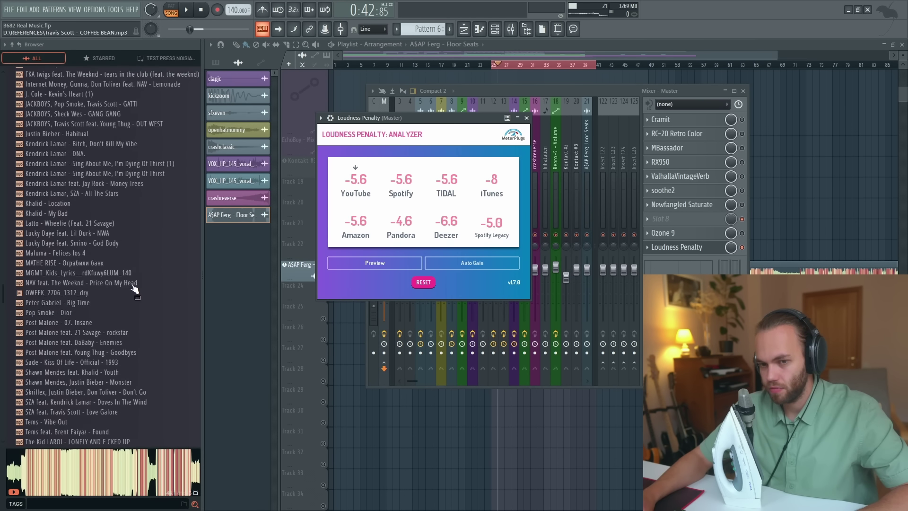
scroll(142, 294, up, 6)
Uncover the playlist and enlarge the A$AP Ferg - Floor Seats track to show its waveform in detail.
drag(451, 118, 274, 136)
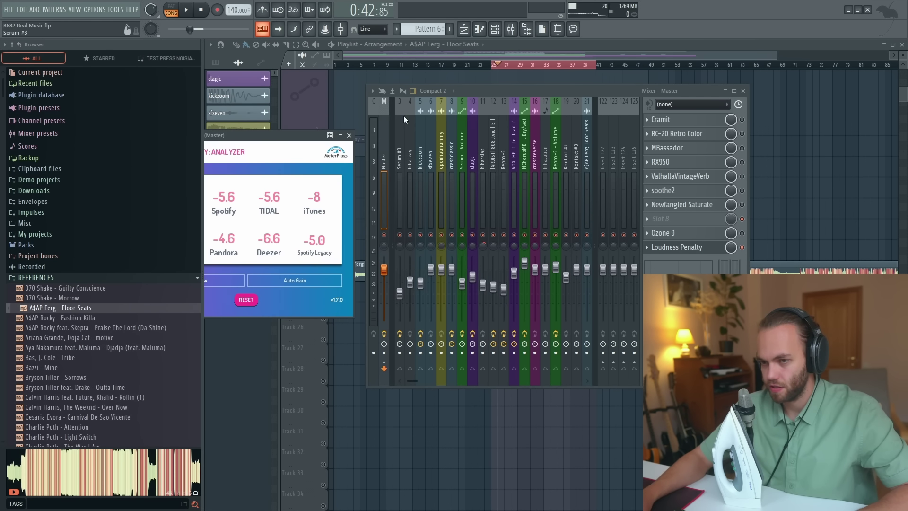
click(798, 146)
scroll(530, 337, up, 5)
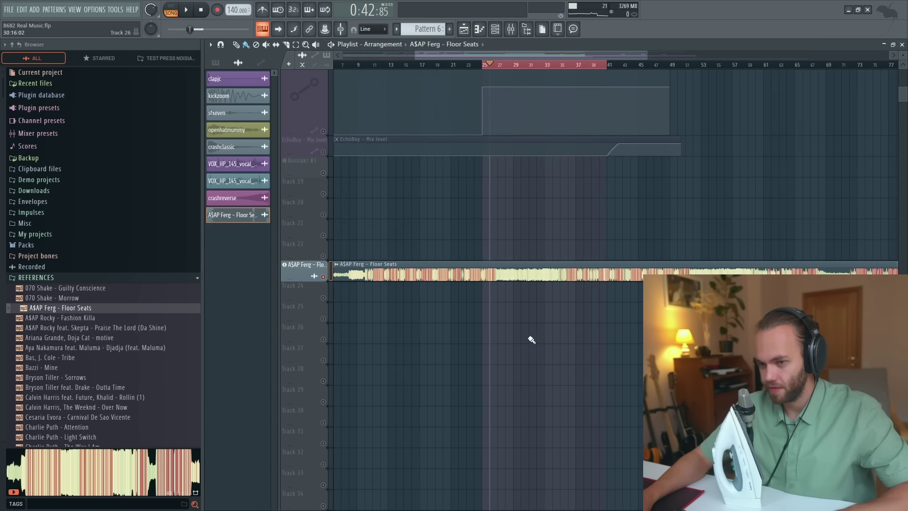
drag(306, 279, 308, 370)
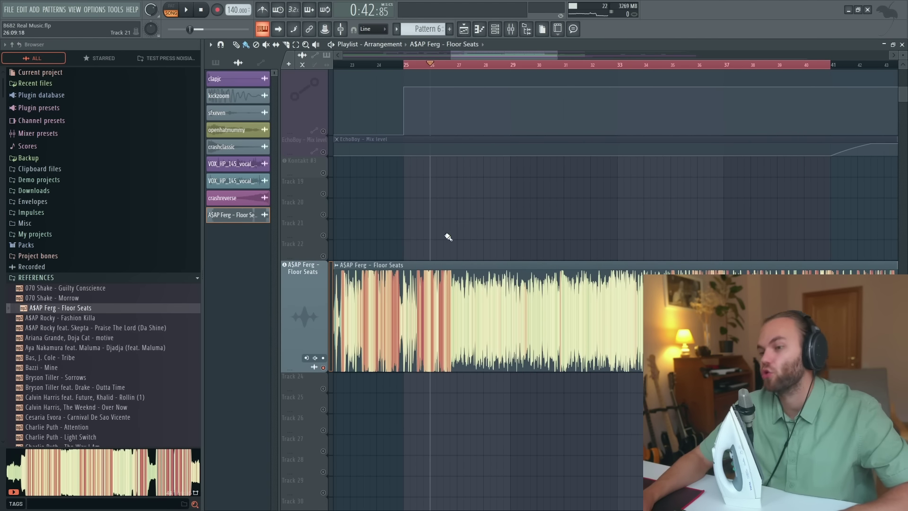
scroll(436, 197, down, 2)
scroll(388, 70, up, 4)
Move the playhead to bar 25 and load Youlean Loudness Meter 2 into the master track's empty slot 8.
click(389, 70)
click(519, 32)
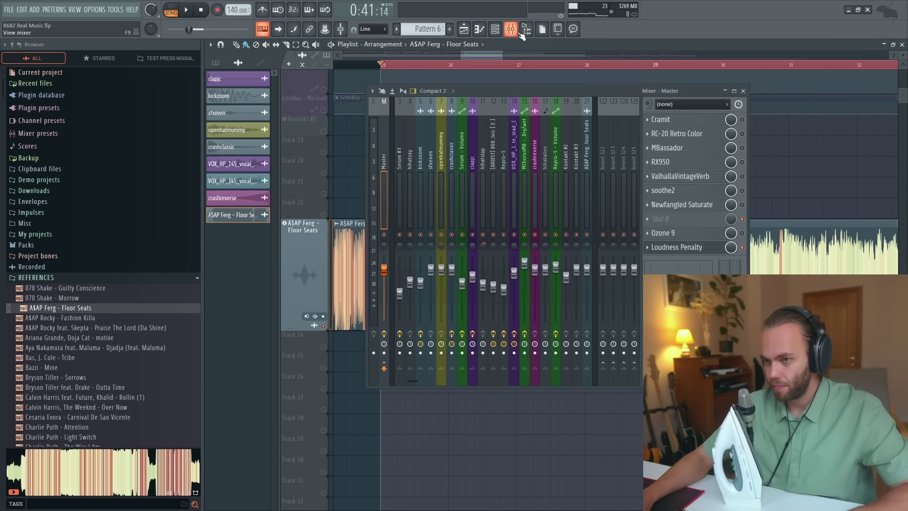
click(696, 250)
click(709, 250)
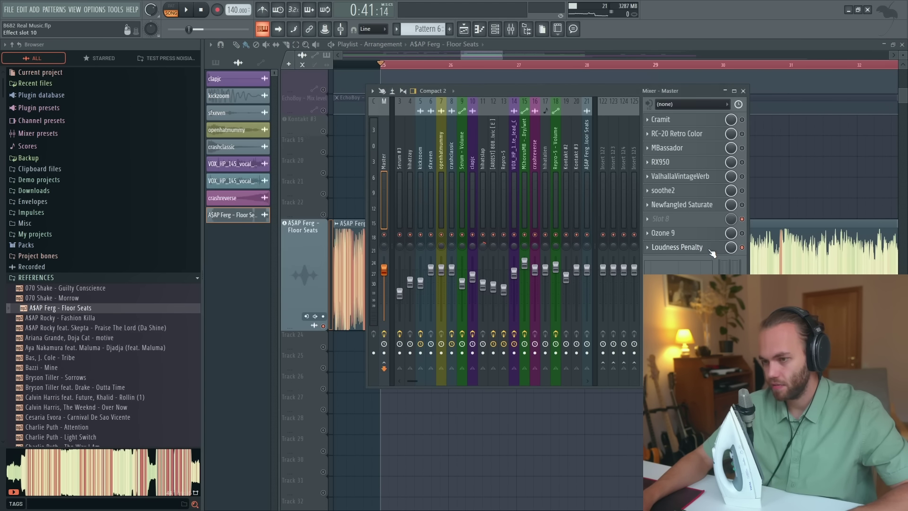
click(712, 223)
click(712, 223)
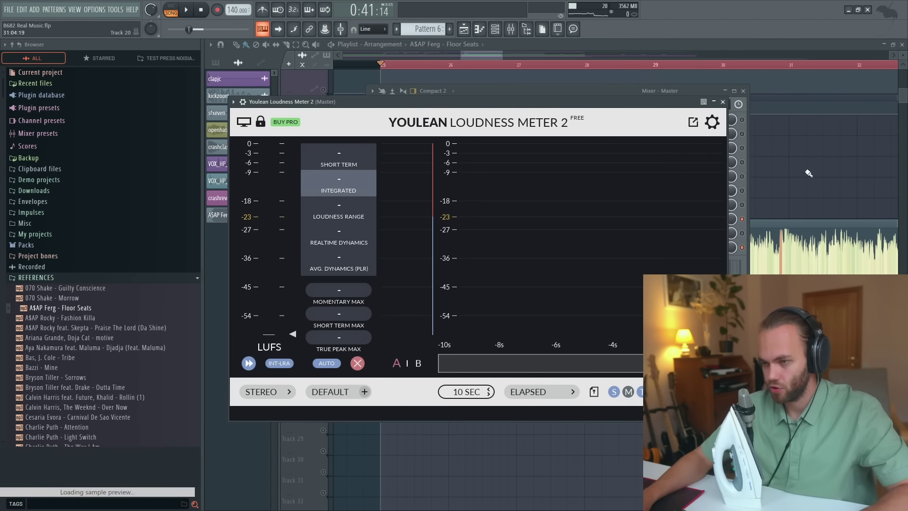
Select the Floor Seats section from bar 13 to bar 25 as the playback range and audition it briefly.
click(808, 173)
scroll(425, 177, down, 8)
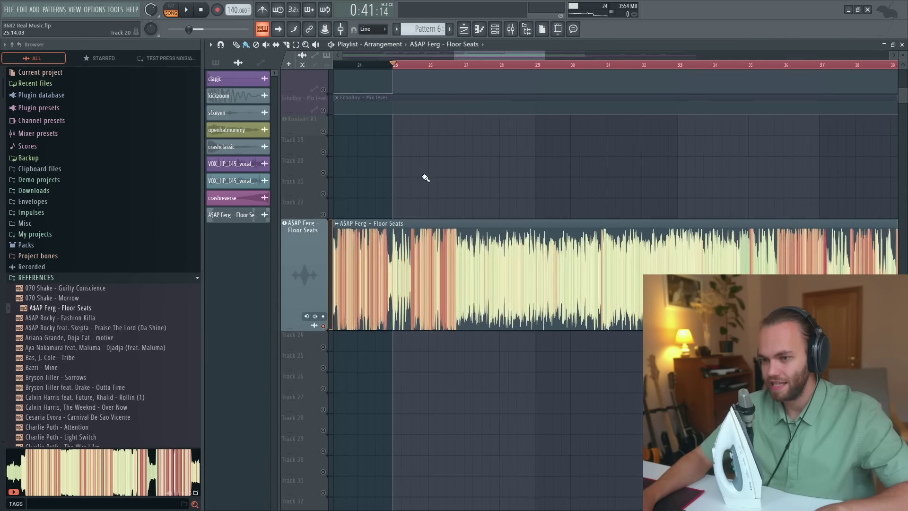
ctrl+click(401, 66)
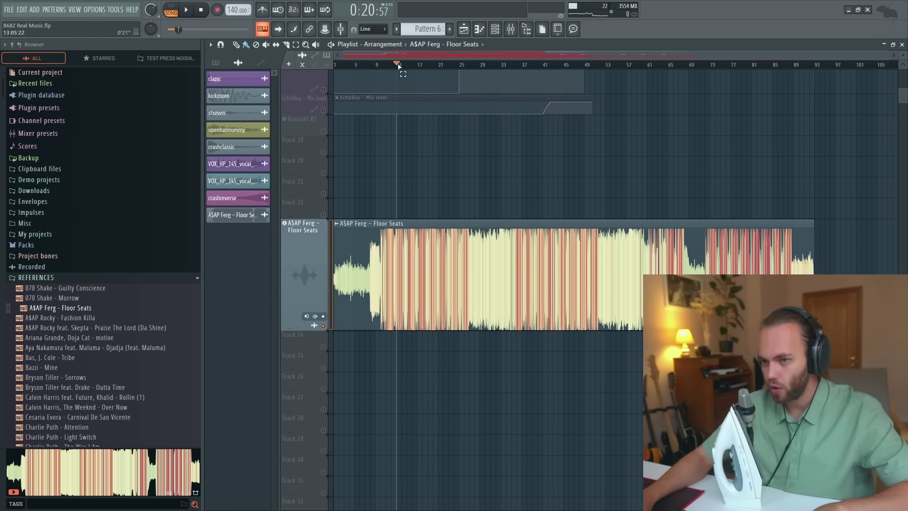
drag(397, 65, 463, 111)
key(space)
key(space)
Play the selected Floor Seats section through Youlean Loudness Meter 2 and examine its LUFS and true peak readings.
click(511, 29)
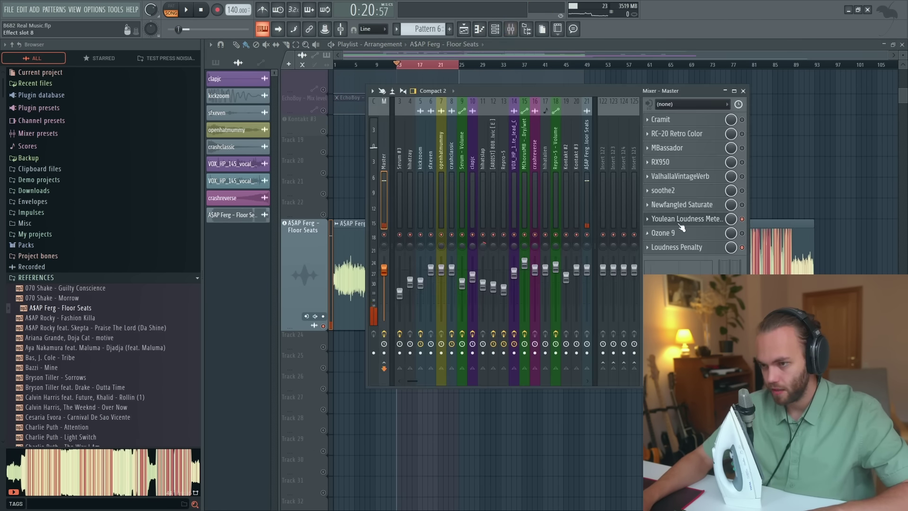
click(682, 221)
key(space)
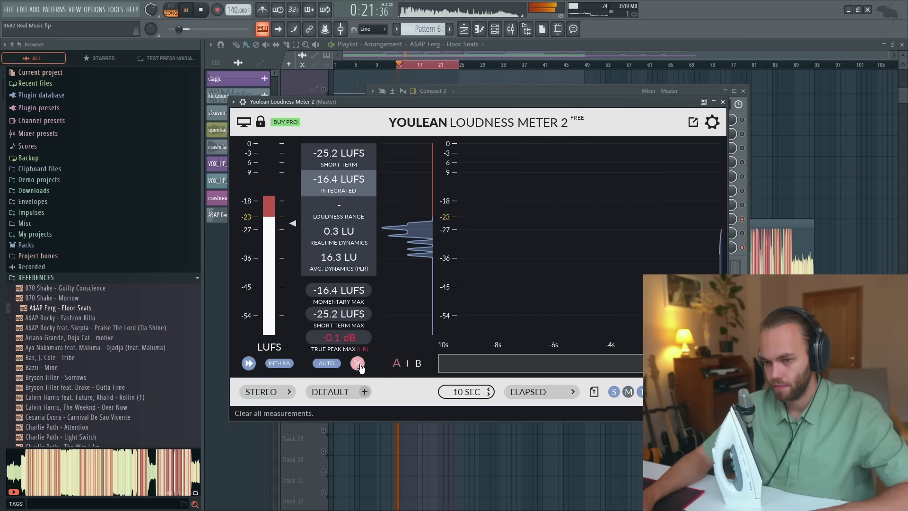
drag(412, 102, 414, 101)
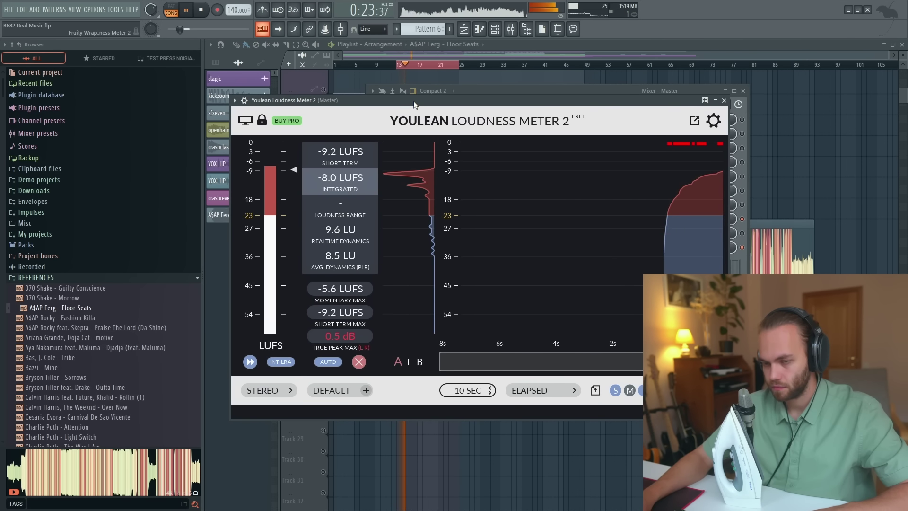
key(space)
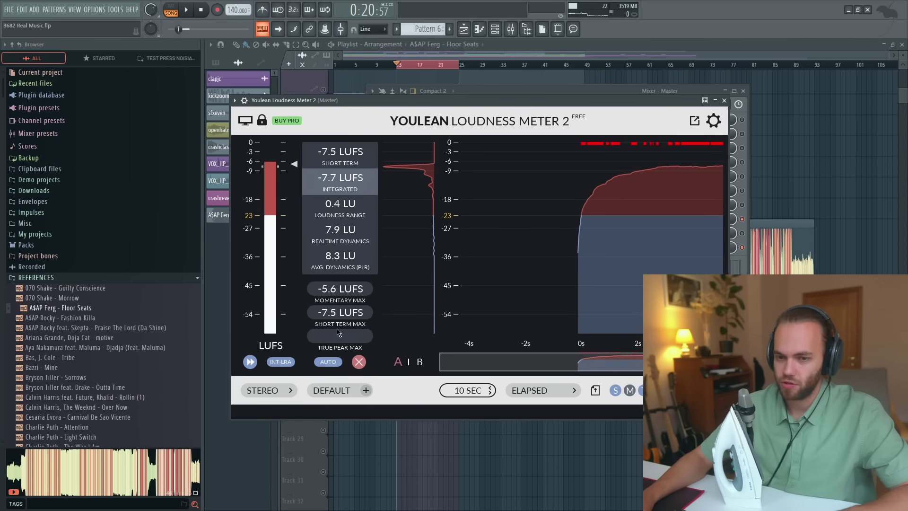
click(724, 100)
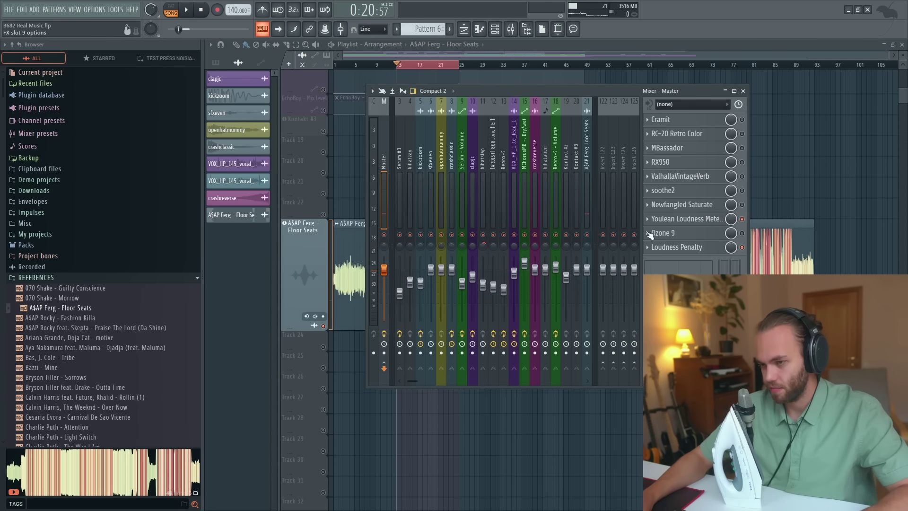
click(718, 222)
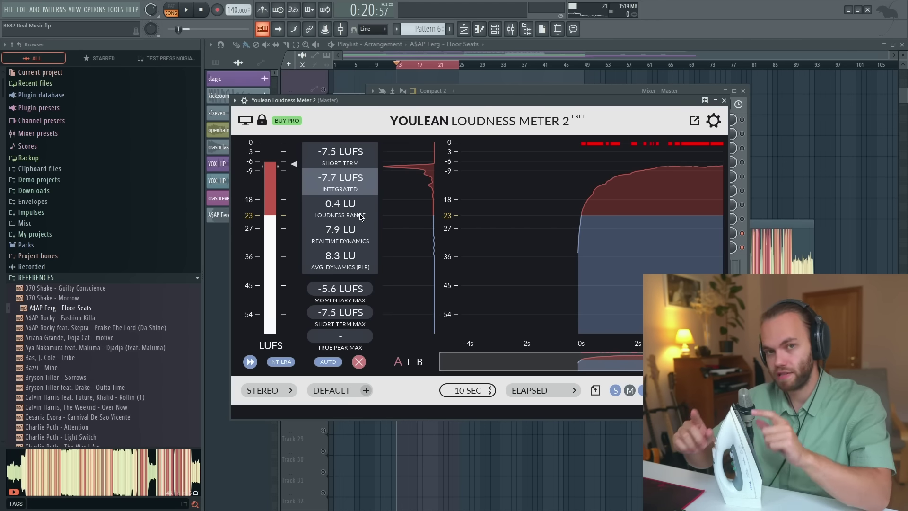
Replace the Floor Seats clip with Bryson Tiller feat. Drake - Outta Time from the REFERENCES folder and start playback.
scroll(152, 330, down, 3)
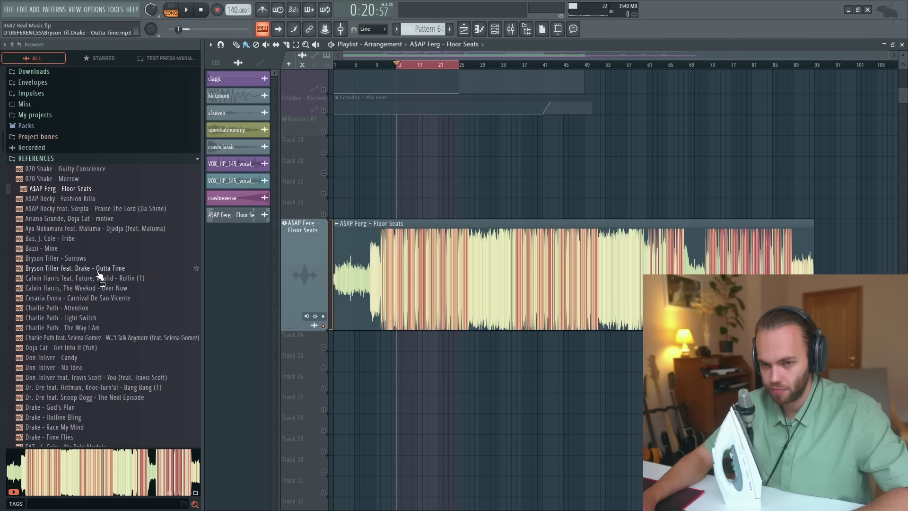
drag(455, 279, 462, 266)
key(space)
Measure the Outta Time section's loudness and true peak with Youlean Loudness Meter 2, clearing the measurements once.
key(F9)
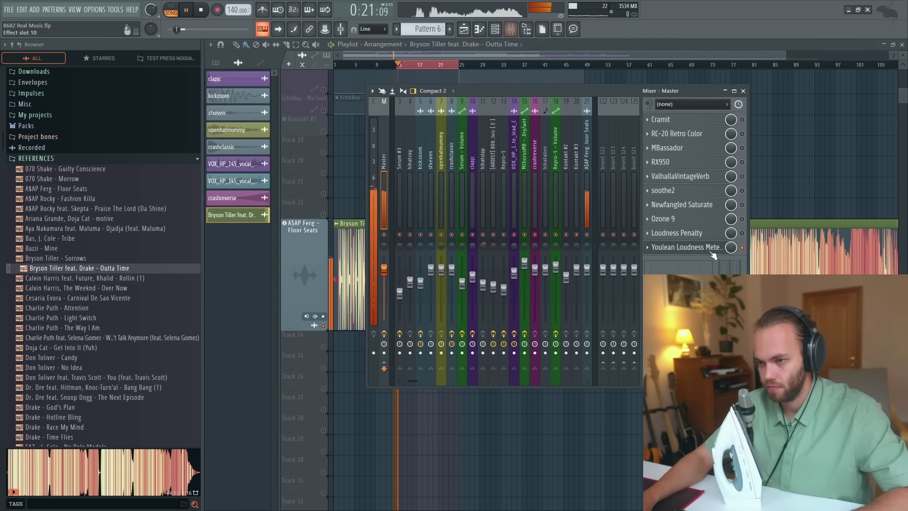
click(712, 251)
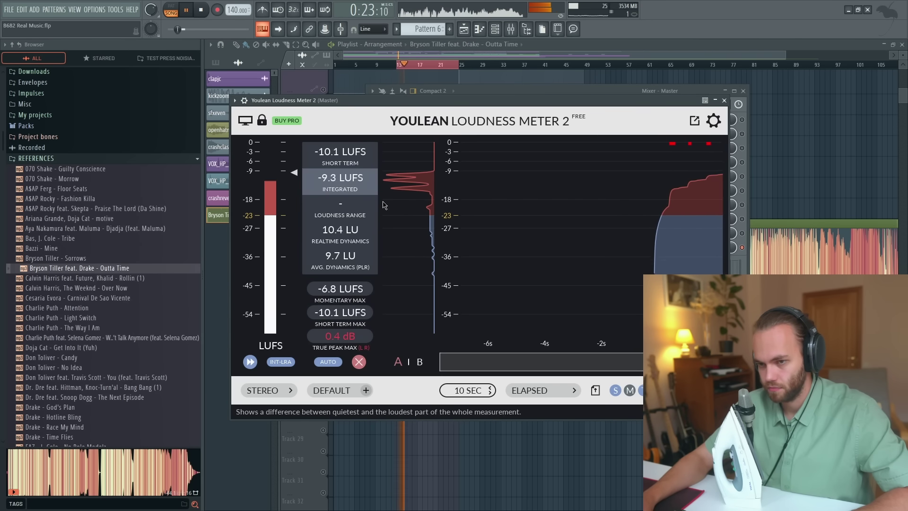
click(359, 362)
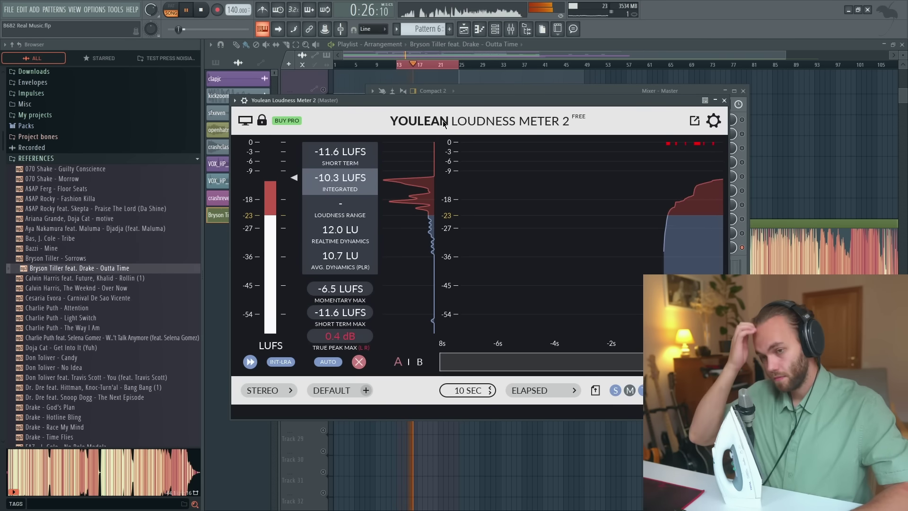
key(space)
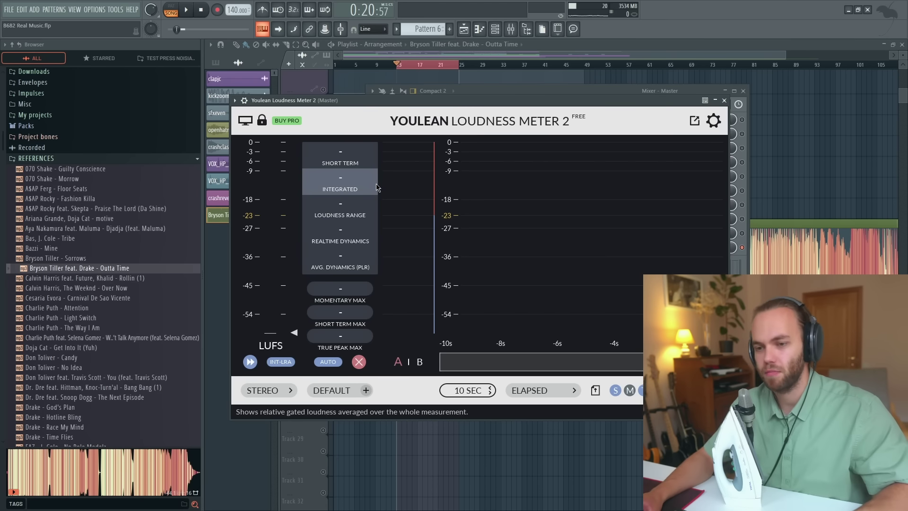
Replace Loudness Penalty in the master track's slot 9 with Tonal Balance Control.
click(724, 101)
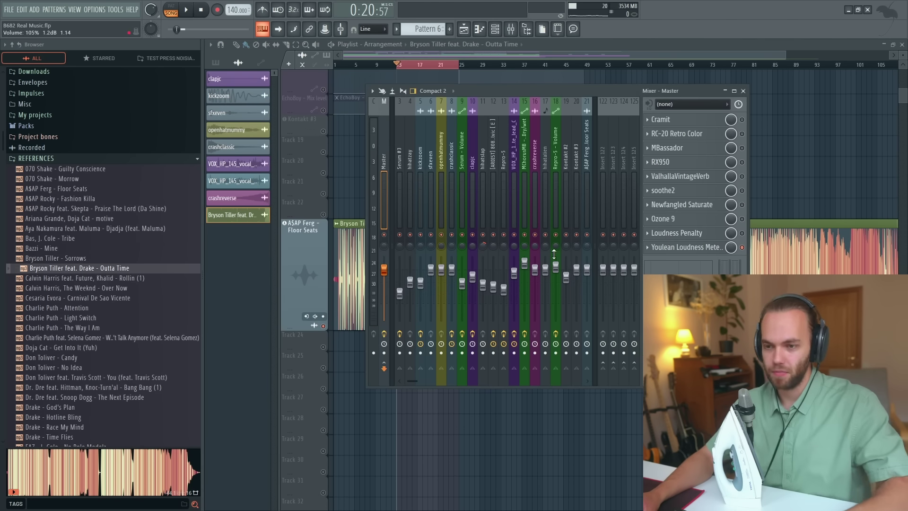
click(652, 236)
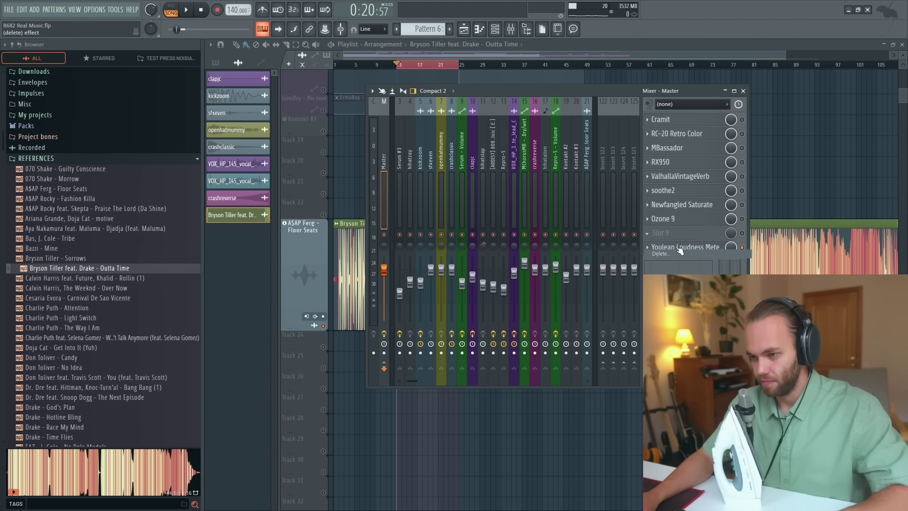
mouse_move(660, 245)
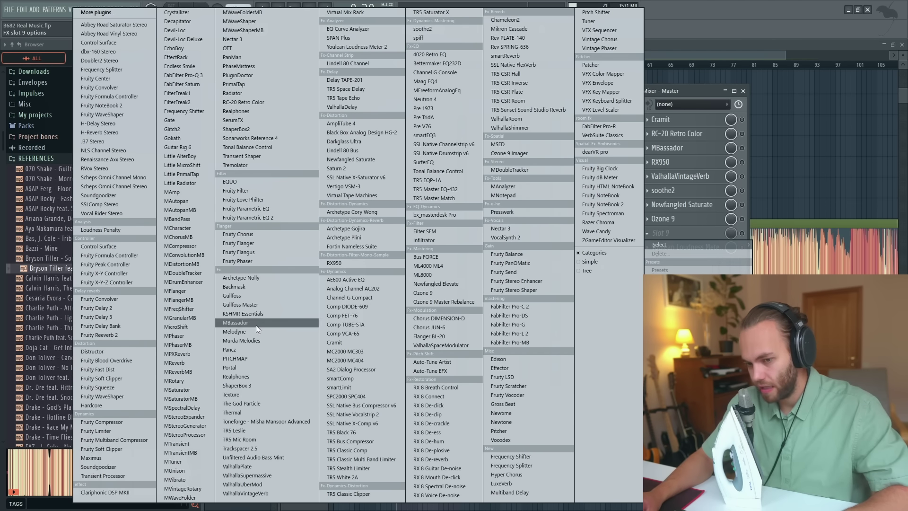
click(291, 147)
drag(513, 270, 515, 154)
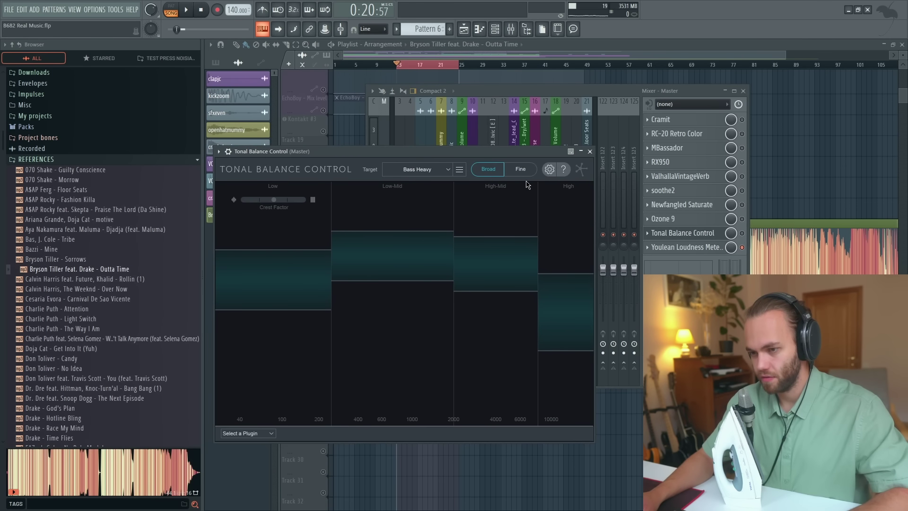
Enable Tonal Balance Control in Fine view and play the Outta Time section against the Bass Heavy target, closing the plugin when finished.
click(741, 234)
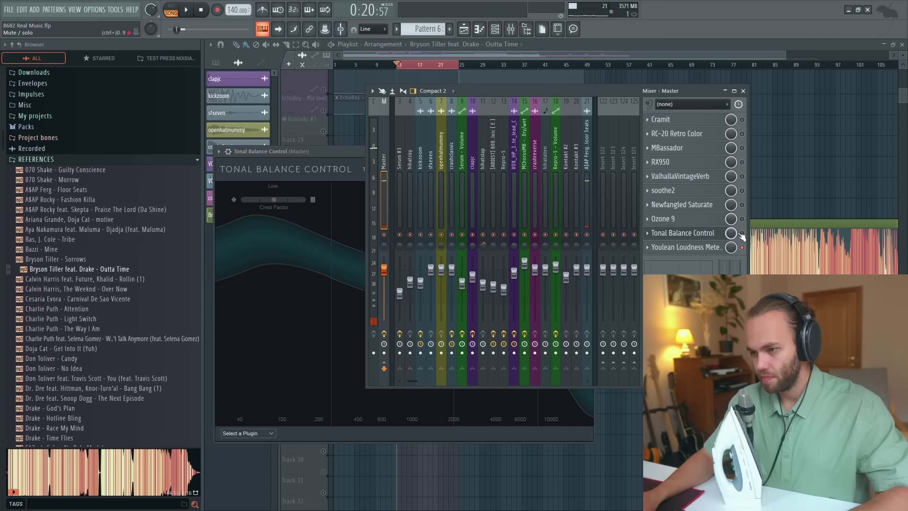
click(722, 238)
key(space)
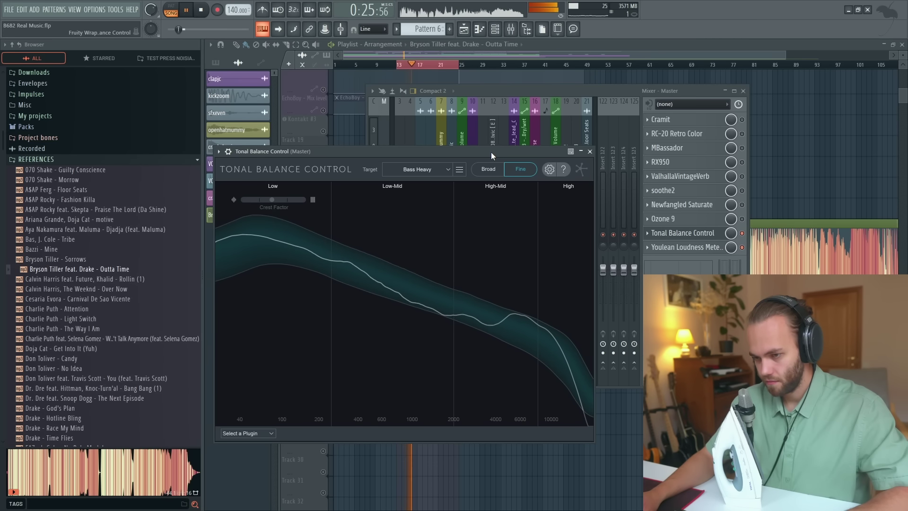
key(space)
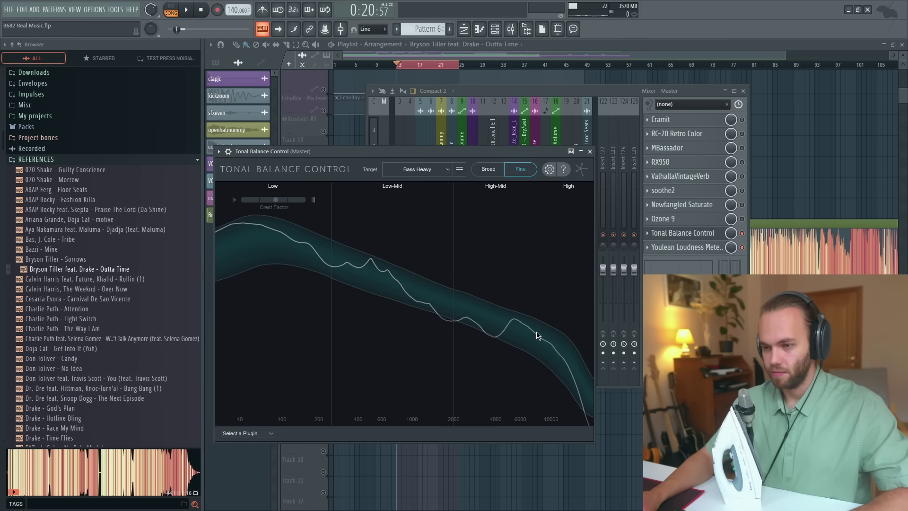
key(Escape)
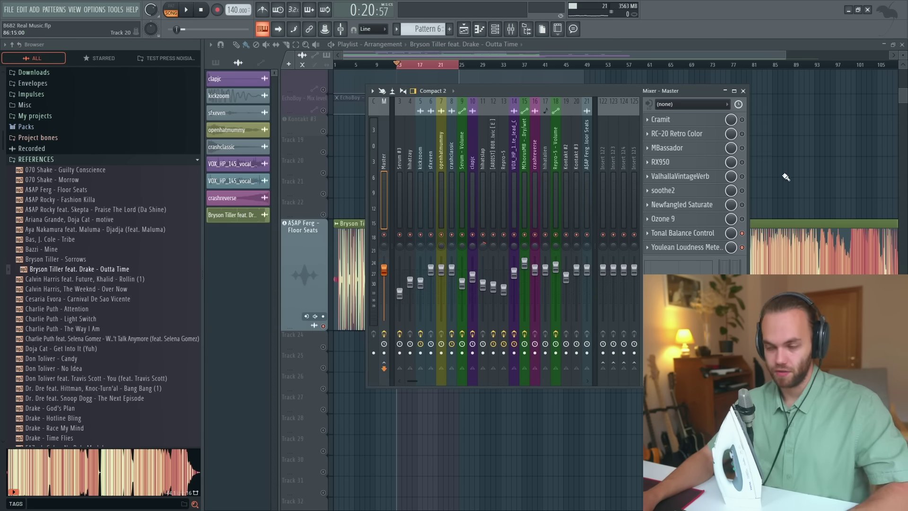